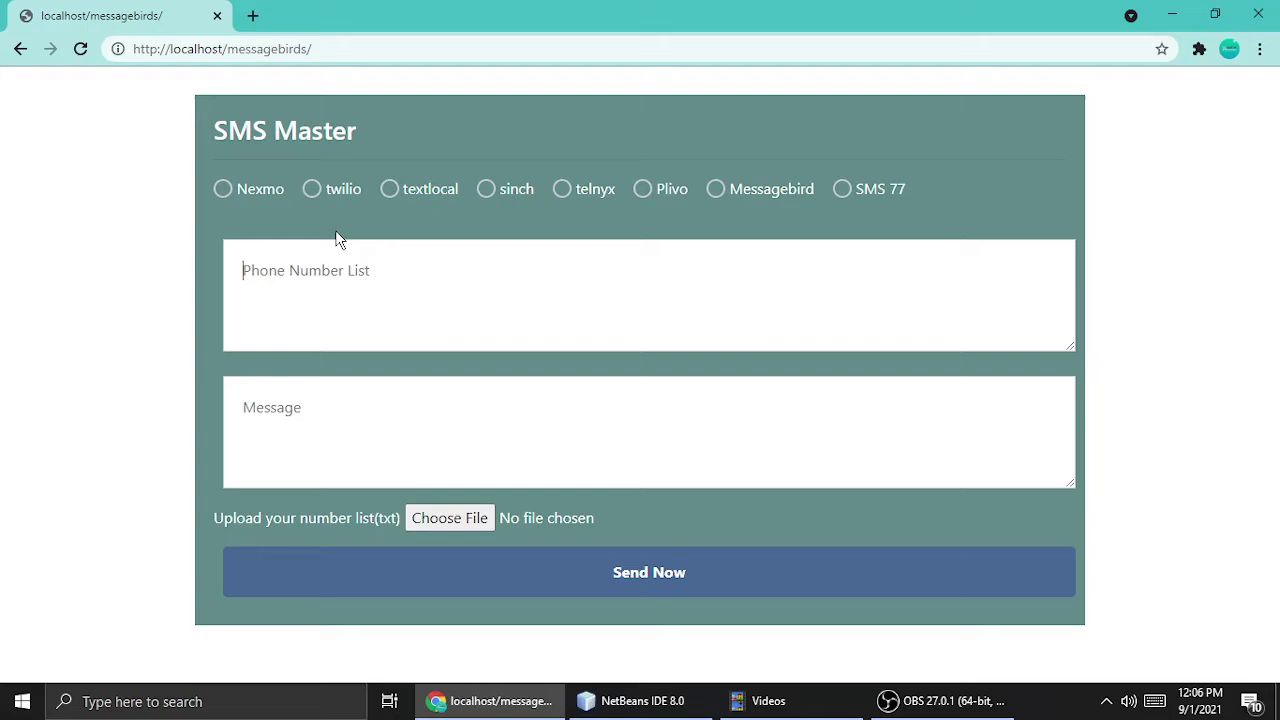
Choose Nexmo and delete its pre-filled Key, Secrete and Sender Name values, leaving all three empty.
left_click(224, 195)
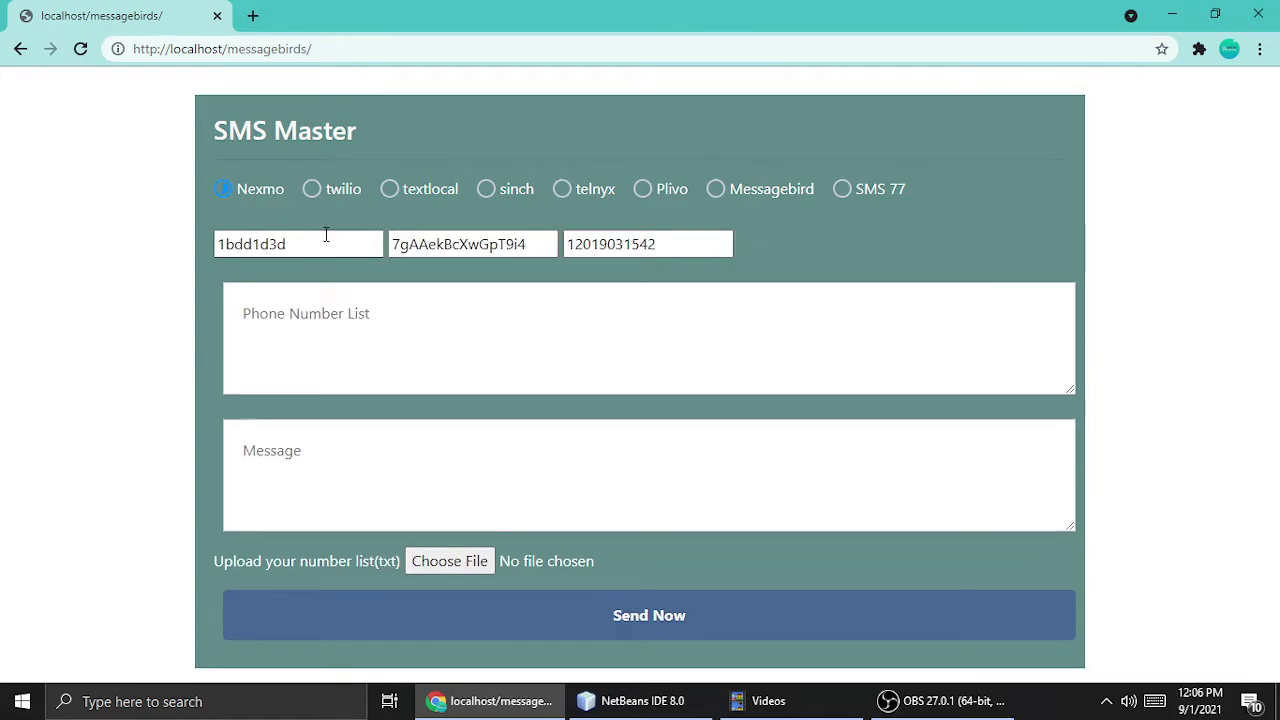
left_click_drag(294, 245, 114, 266)
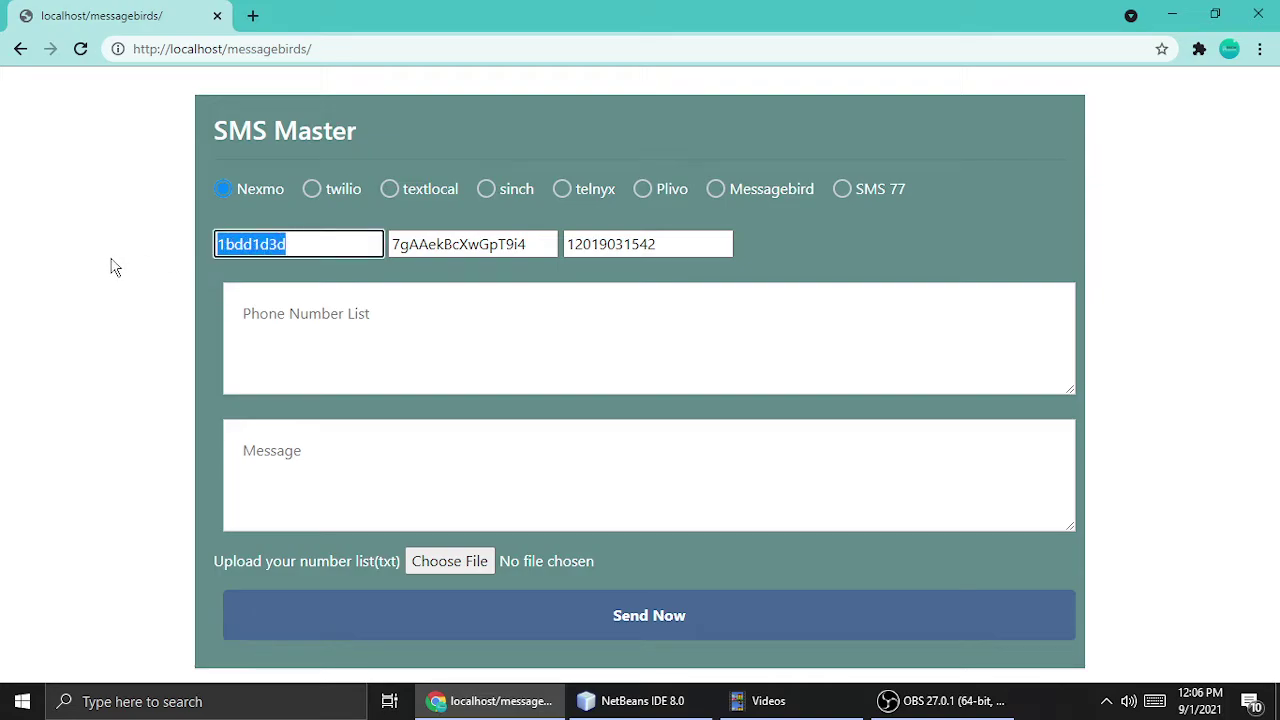
key("BackSpace")
left_click_drag(540, 243, 256, 247)
key("BackSpace")
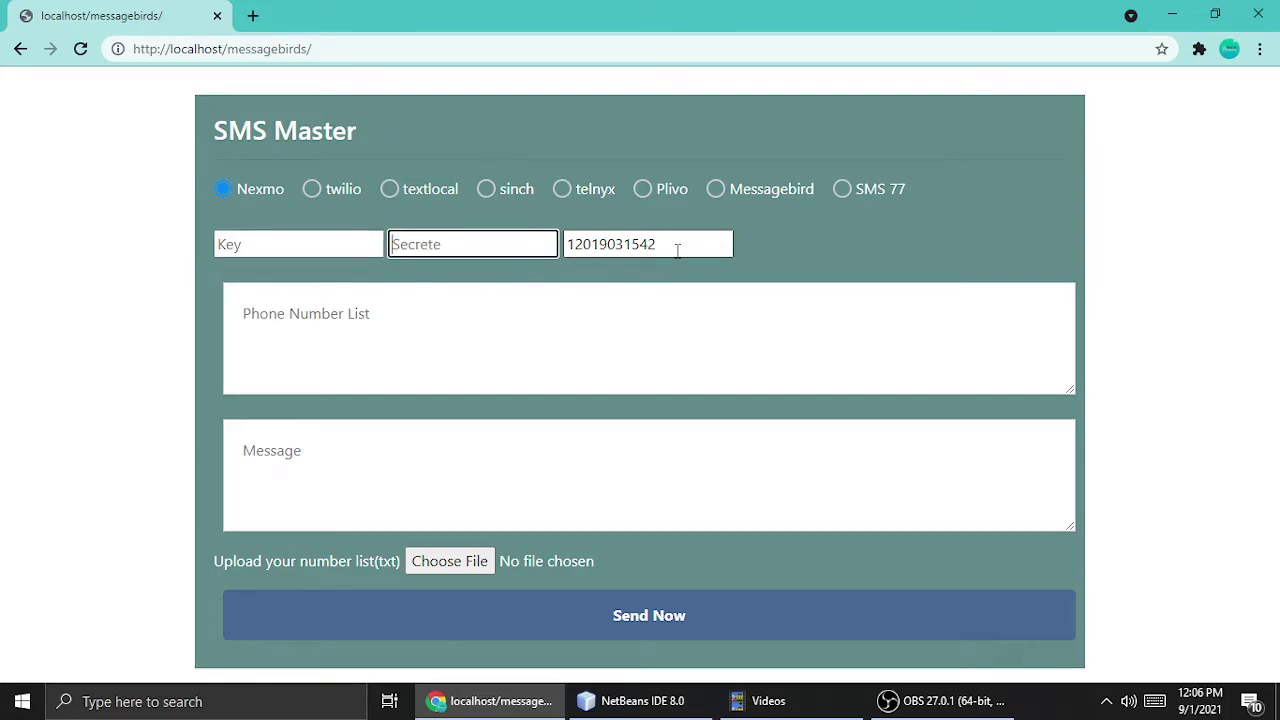
left_click_drag(677, 249, 297, 240)
key("BackSpace")
left_click(240, 242)
left_click(452, 245)
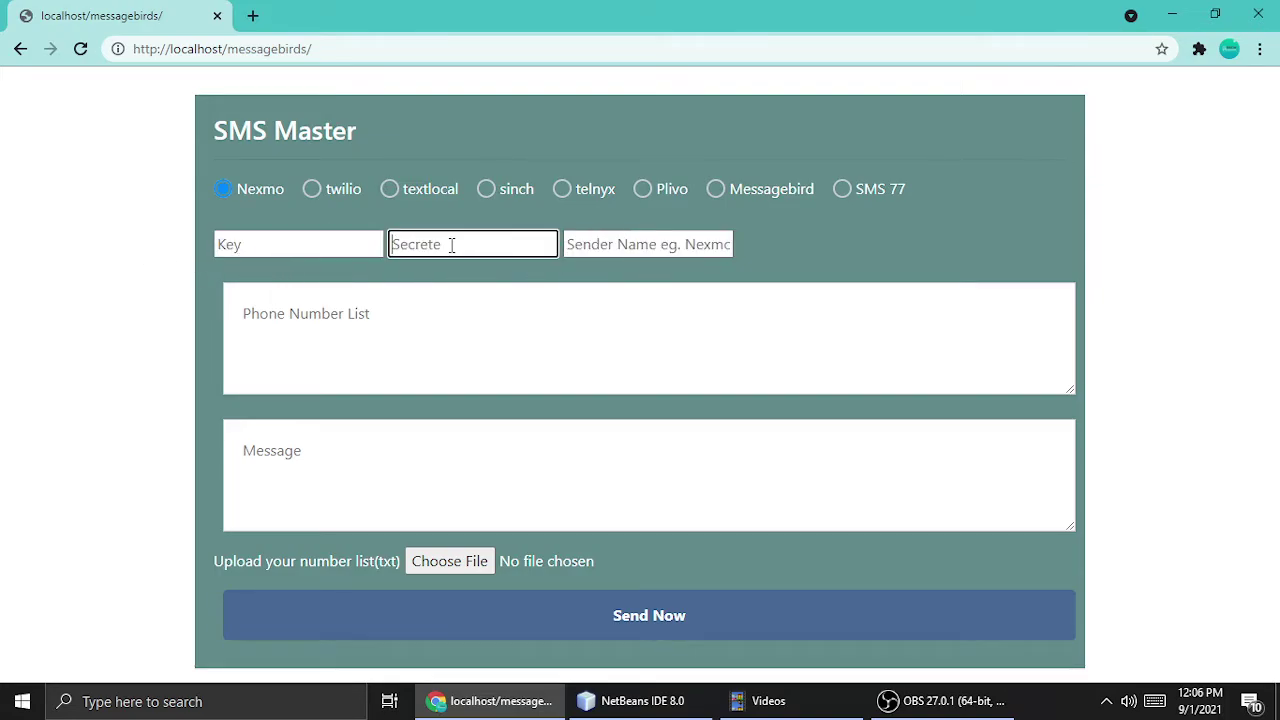
left_click(643, 244)
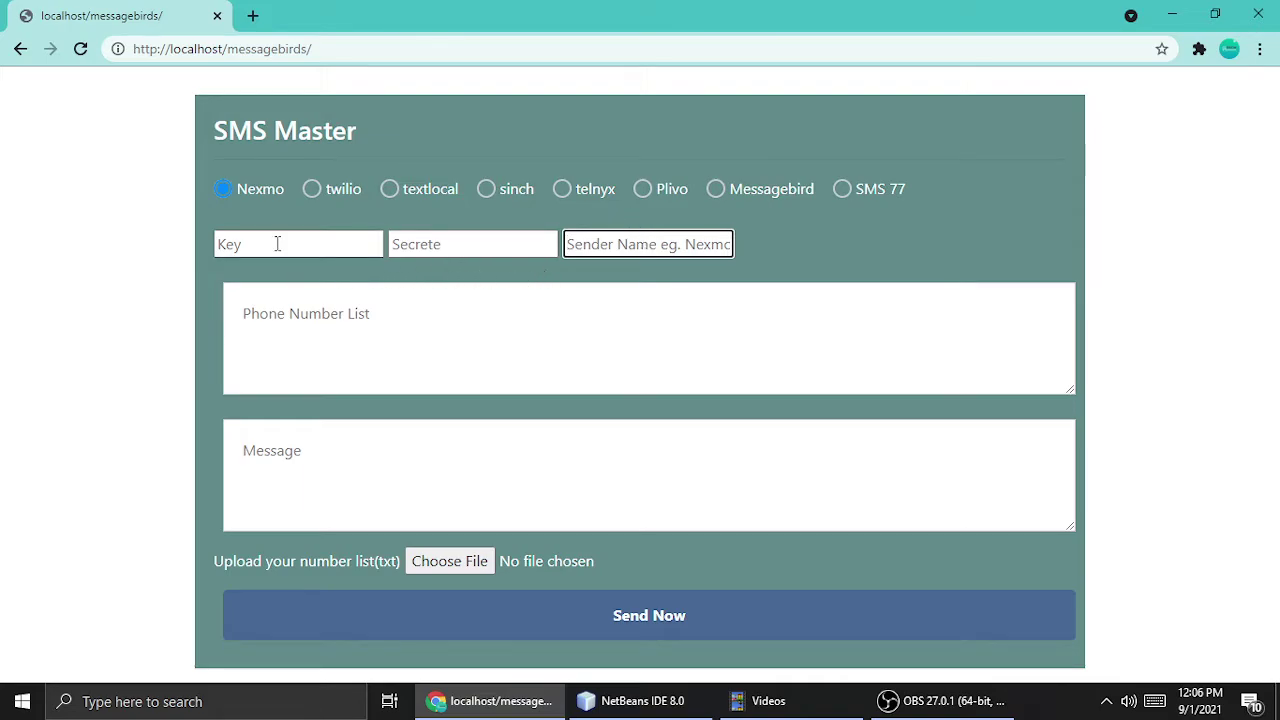
Enter two recipient phone numbers on separate lines in the Phone Number List.
left_click(247, 360)
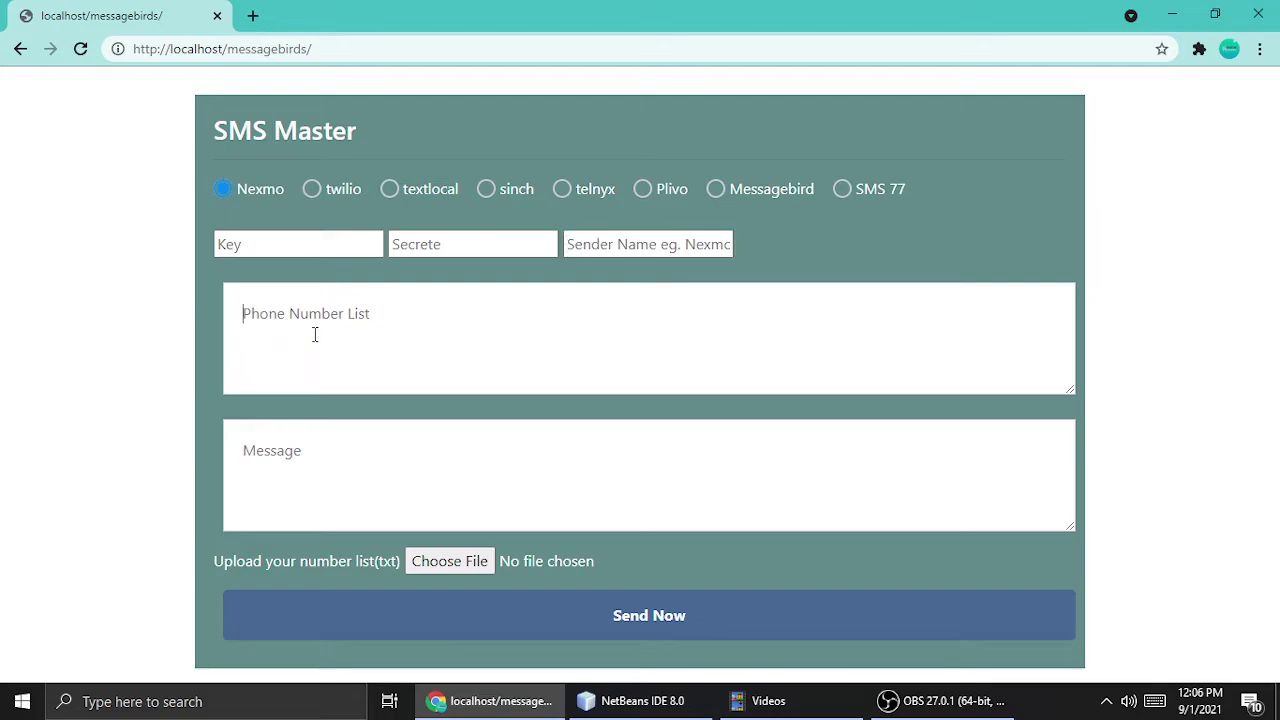
key("Return")
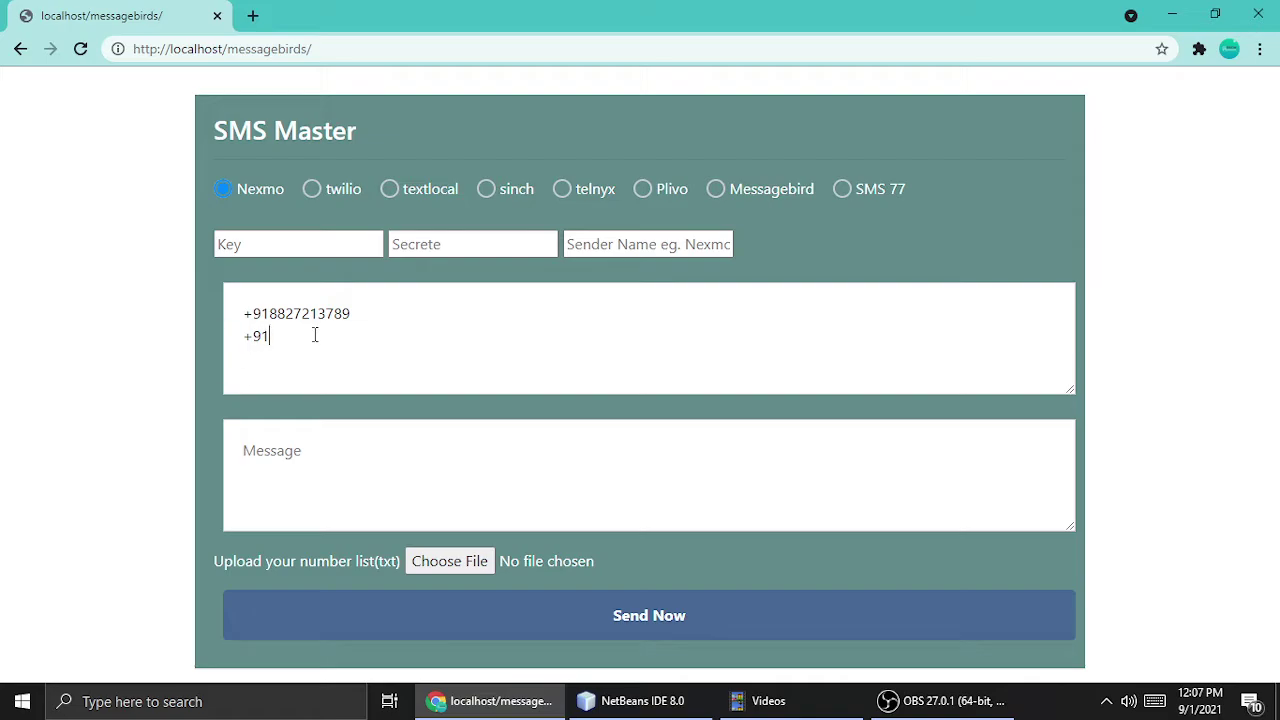
key("Return")
Type 'message' so the Message box reads 'Here message'.
type("message")
left_click_drag(406, 469, 118, 445)
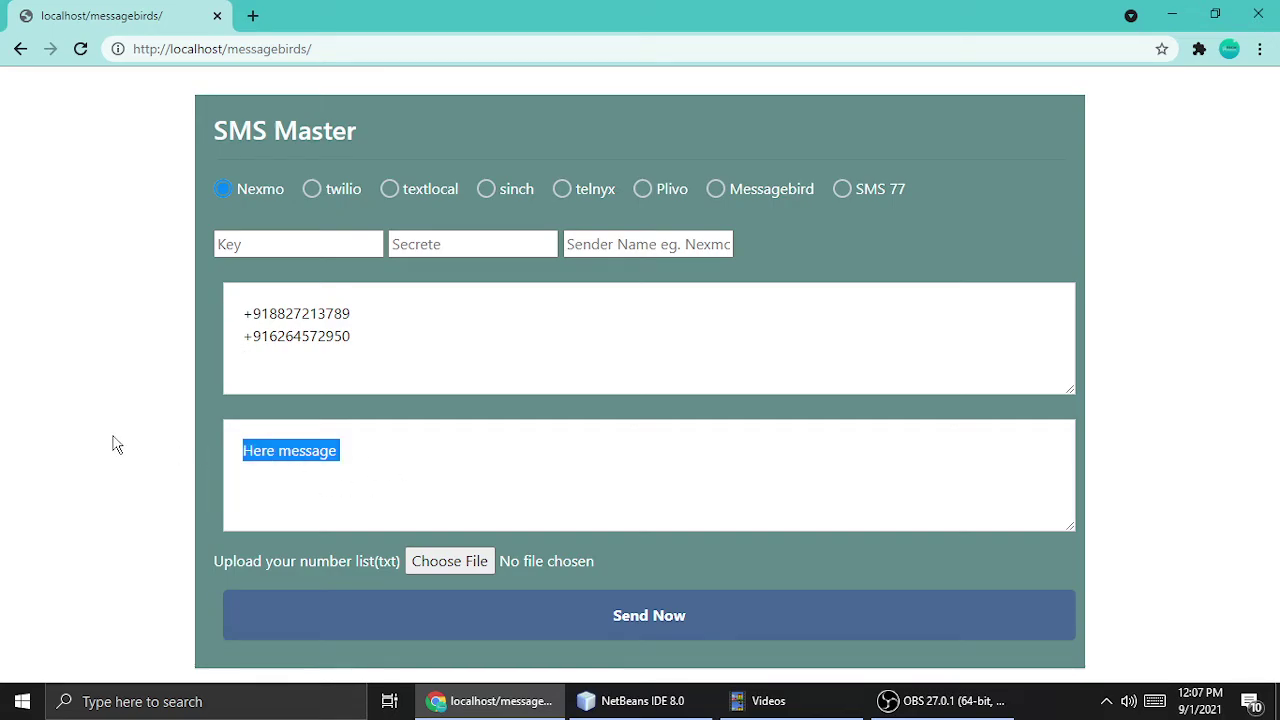
left_click_drag(352, 338, 219, 311)
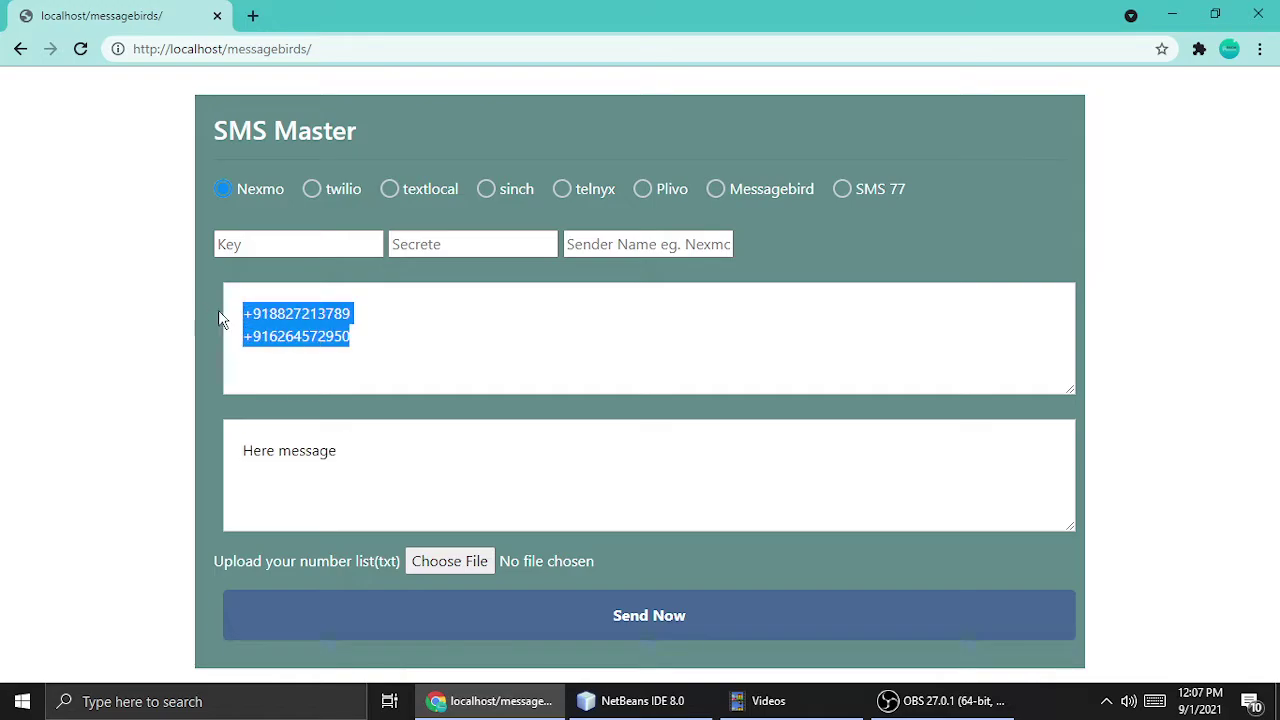
Switch the provider to twilio and go through its SID, Token and Twilio Number fields.
left_click(363, 340)
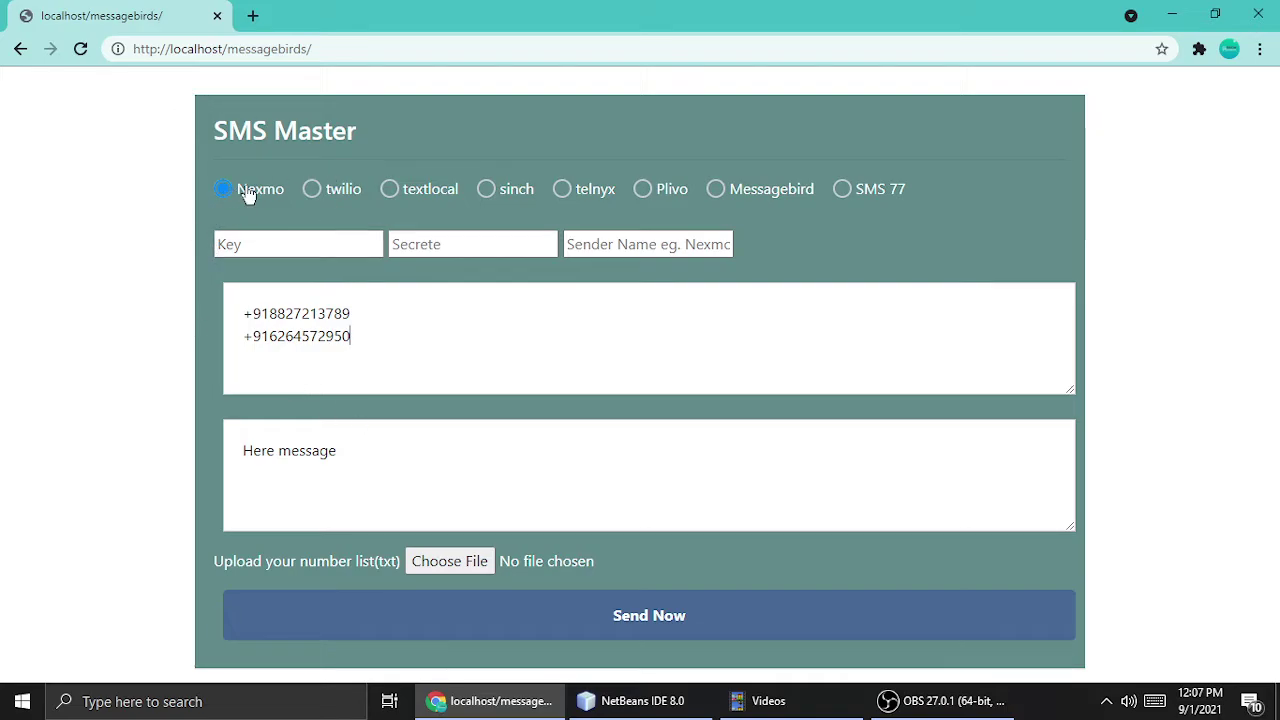
left_click(311, 190)
left_click(256, 247)
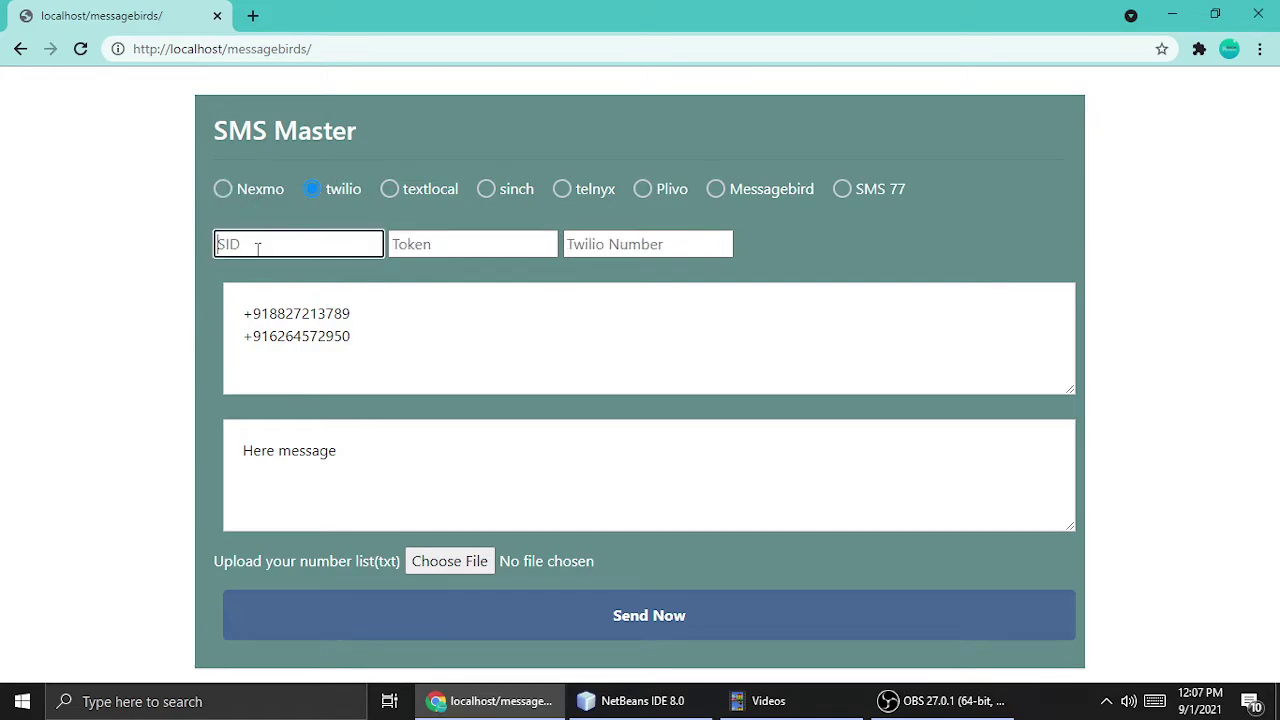
left_click(449, 247)
left_click(606, 252)
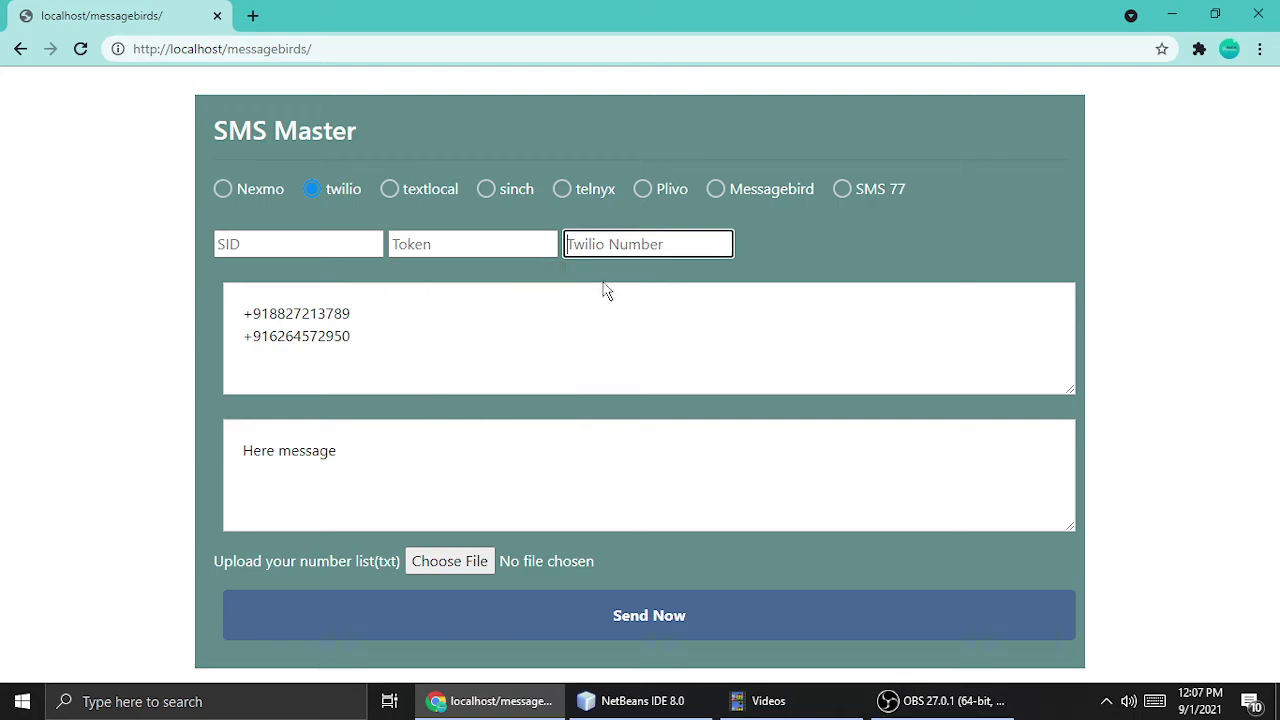
left_click(300, 244)
left_click(490, 247)
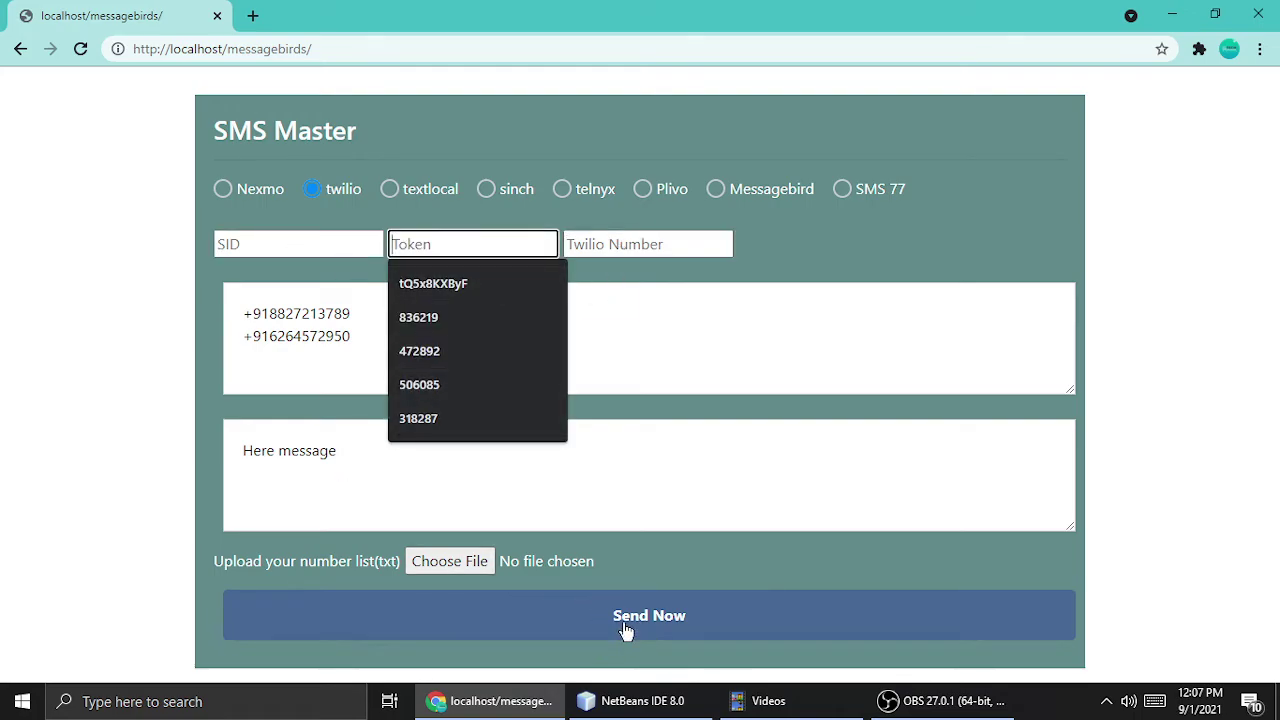
left_click(305, 337)
Switch to textlocal and go through its Username, Hash and Sender Name fields.
left_click(390, 190)
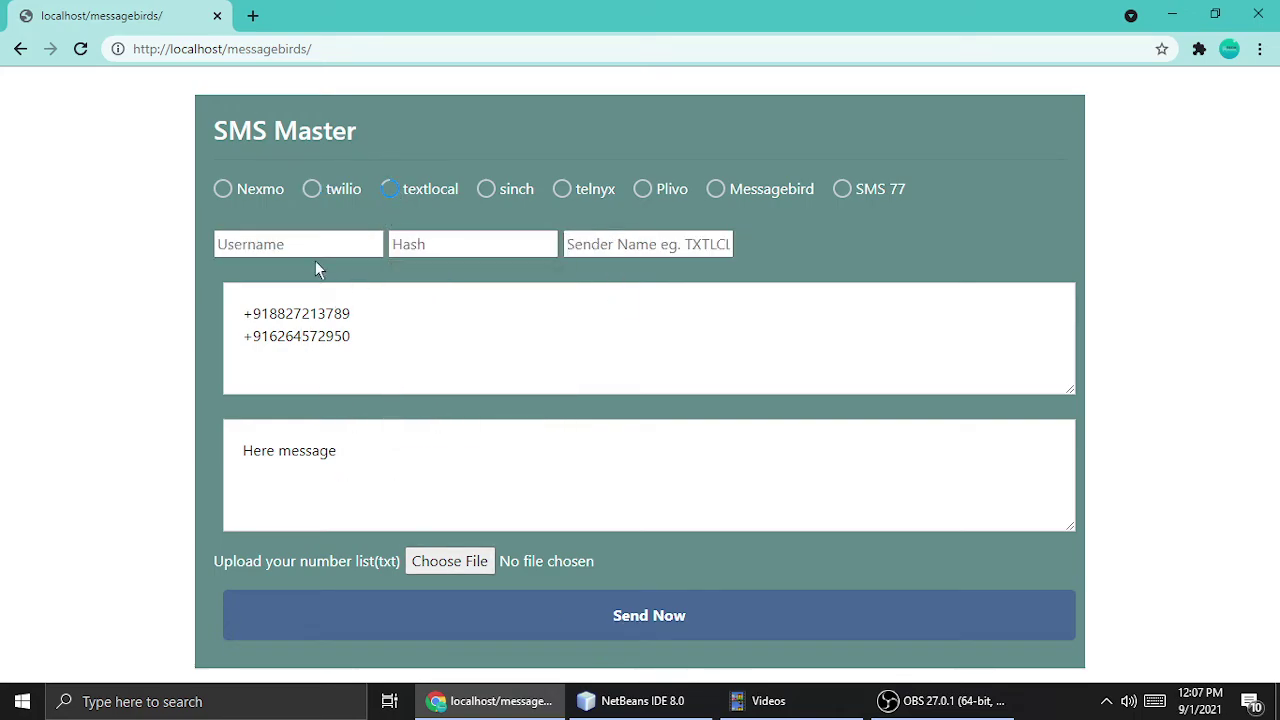
left_click(300, 236)
left_click(489, 247)
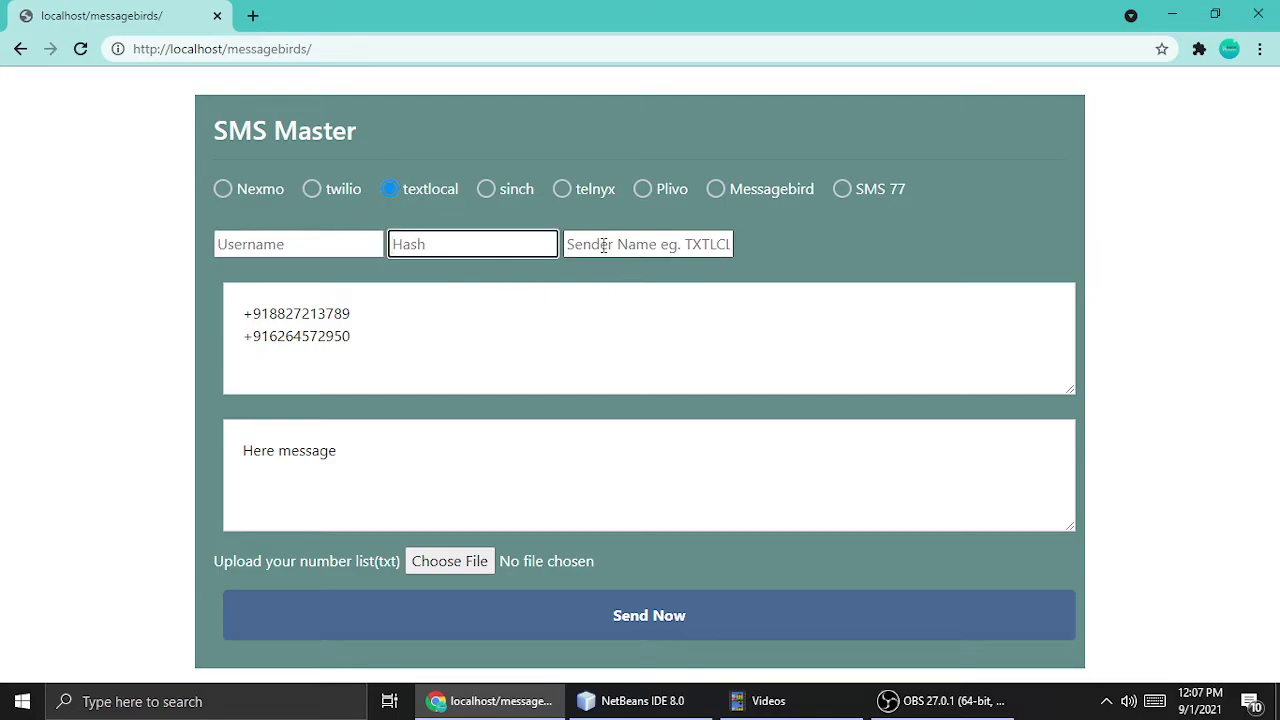
left_click(600, 246)
left_click(326, 242)
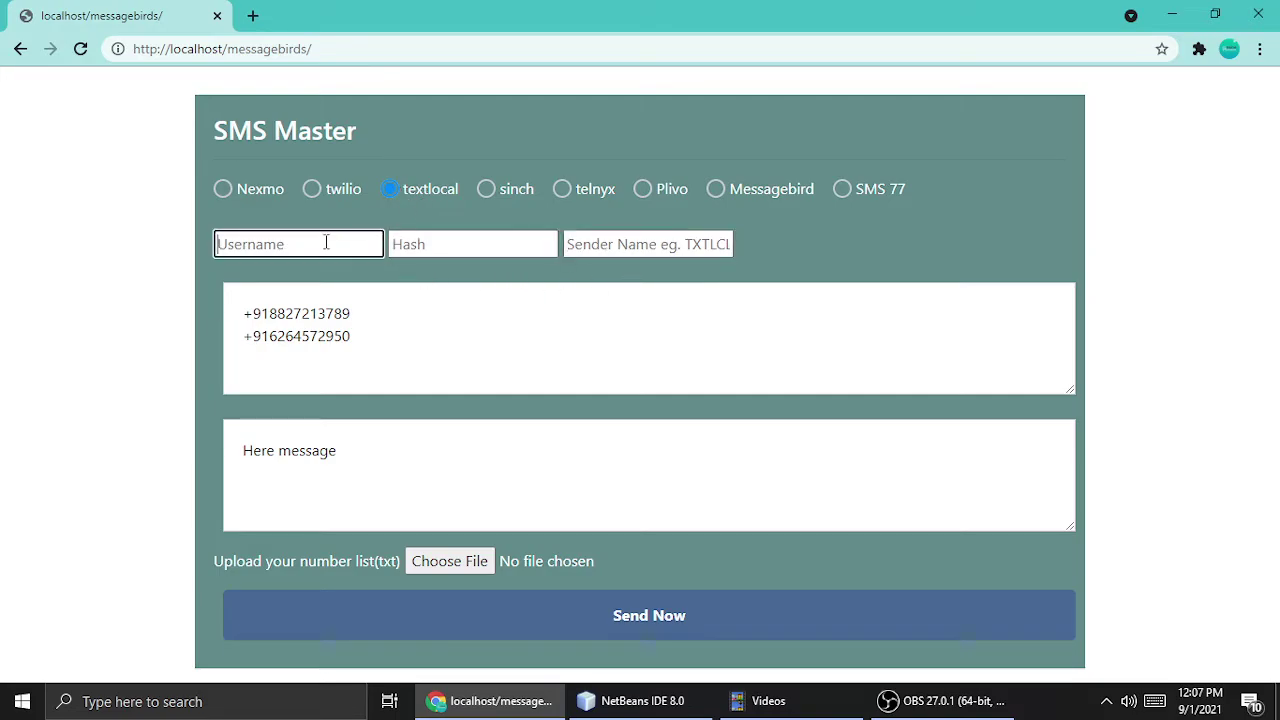
Choose Sinch and clear its pre-filled Service Id and Token values.
left_click(486, 189)
left_click(260, 245)
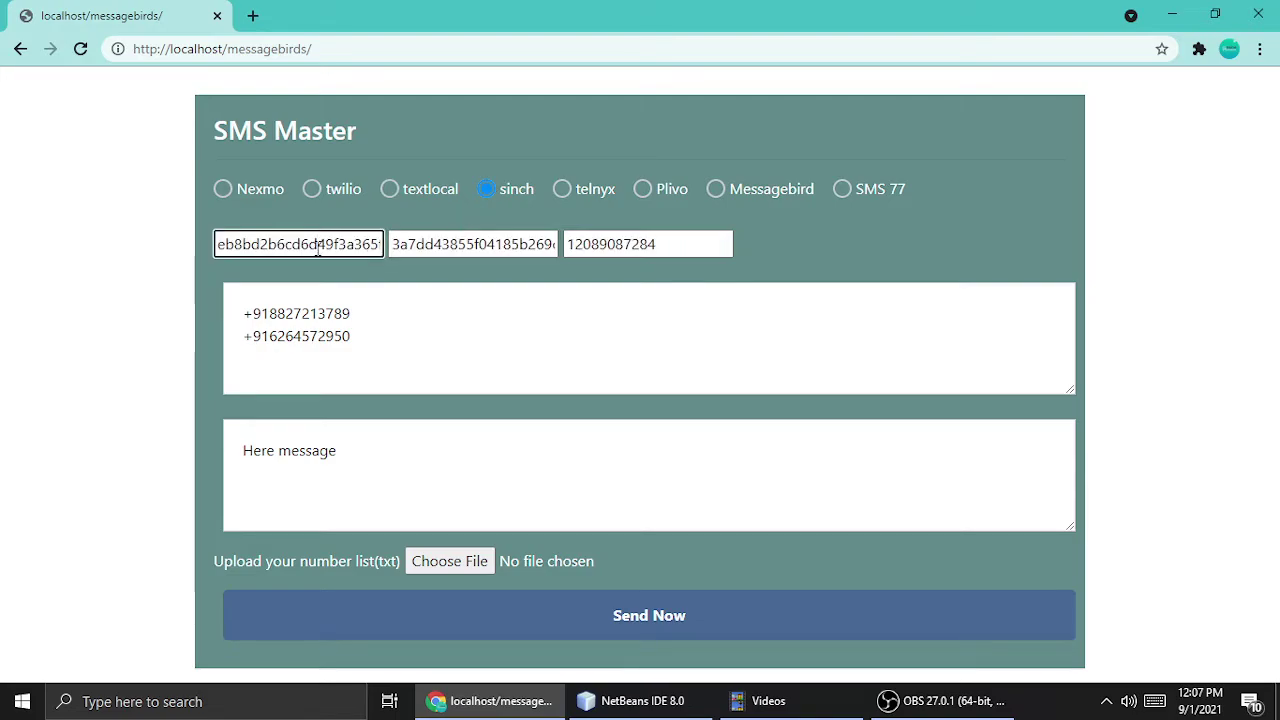
key("ctrl+a")
key("BackSpace")
left_click(504, 250)
key("ctrl+a")
key("BackSpace")
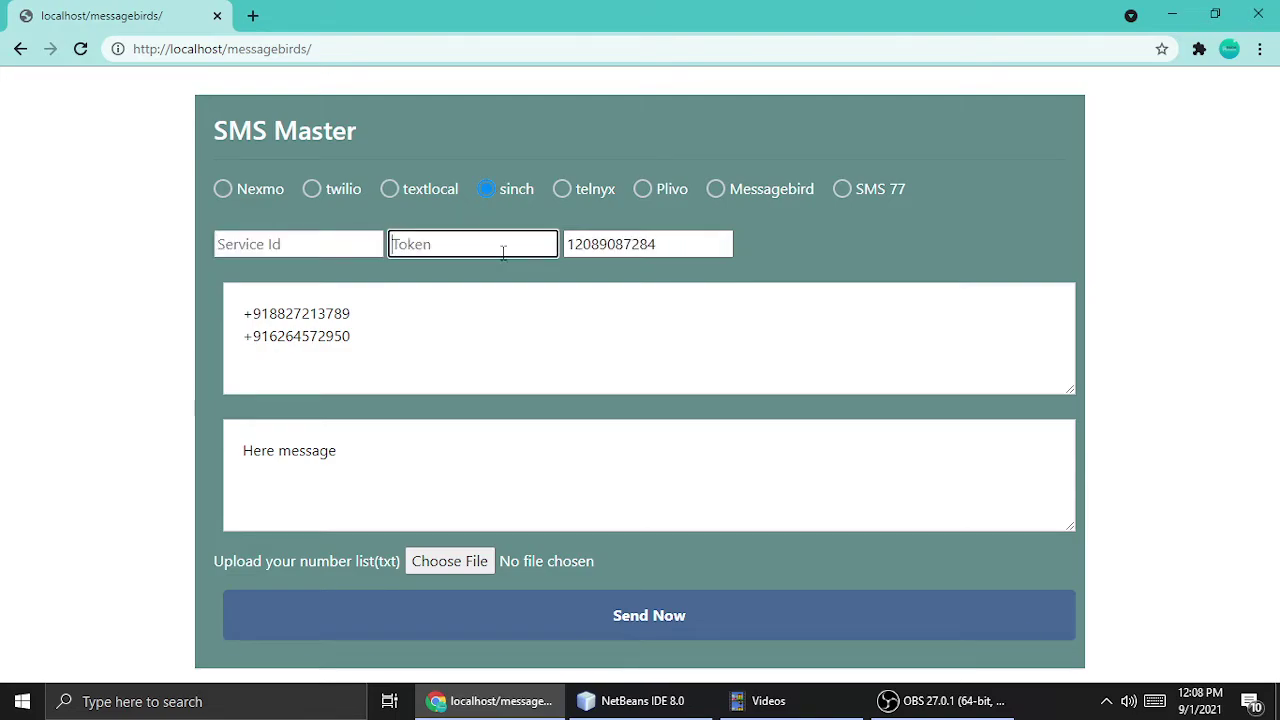
Clear the Sinch From number so the Service Id, Token and From fields are all empty.
left_click(275, 242)
double_click(600, 245)
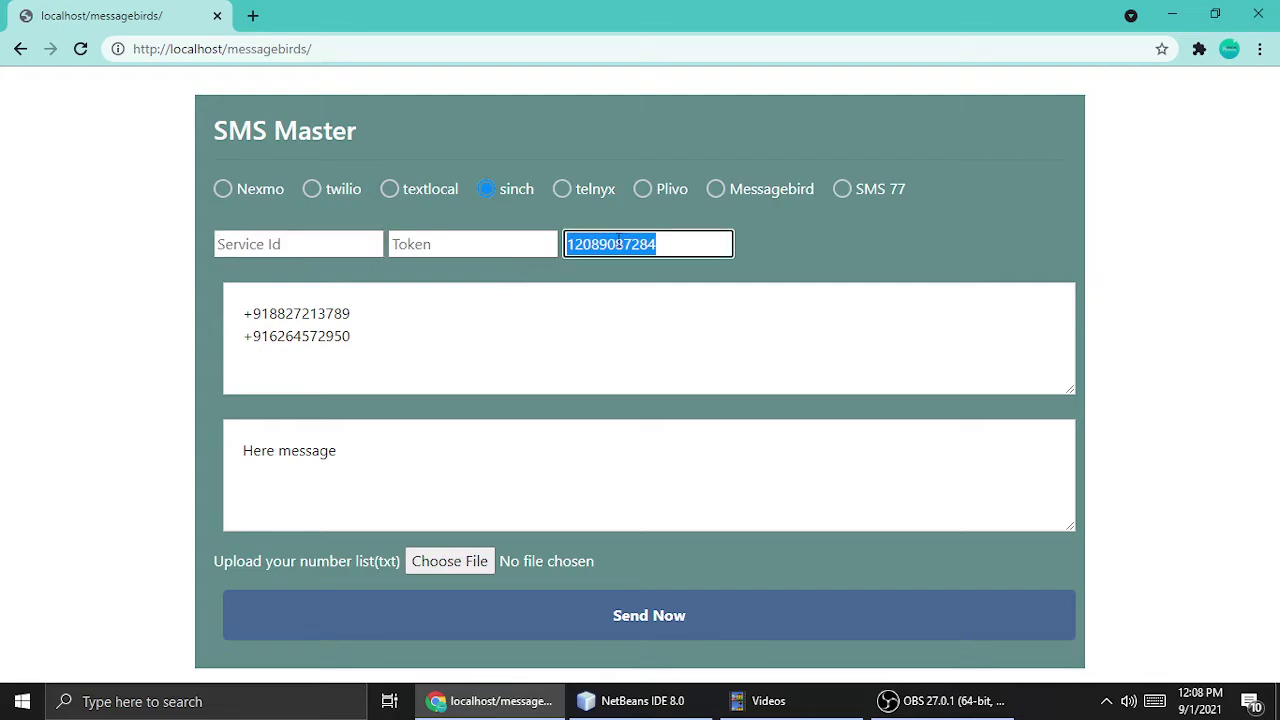
key("BackSpace")
left_click(292, 244)
left_click(488, 250)
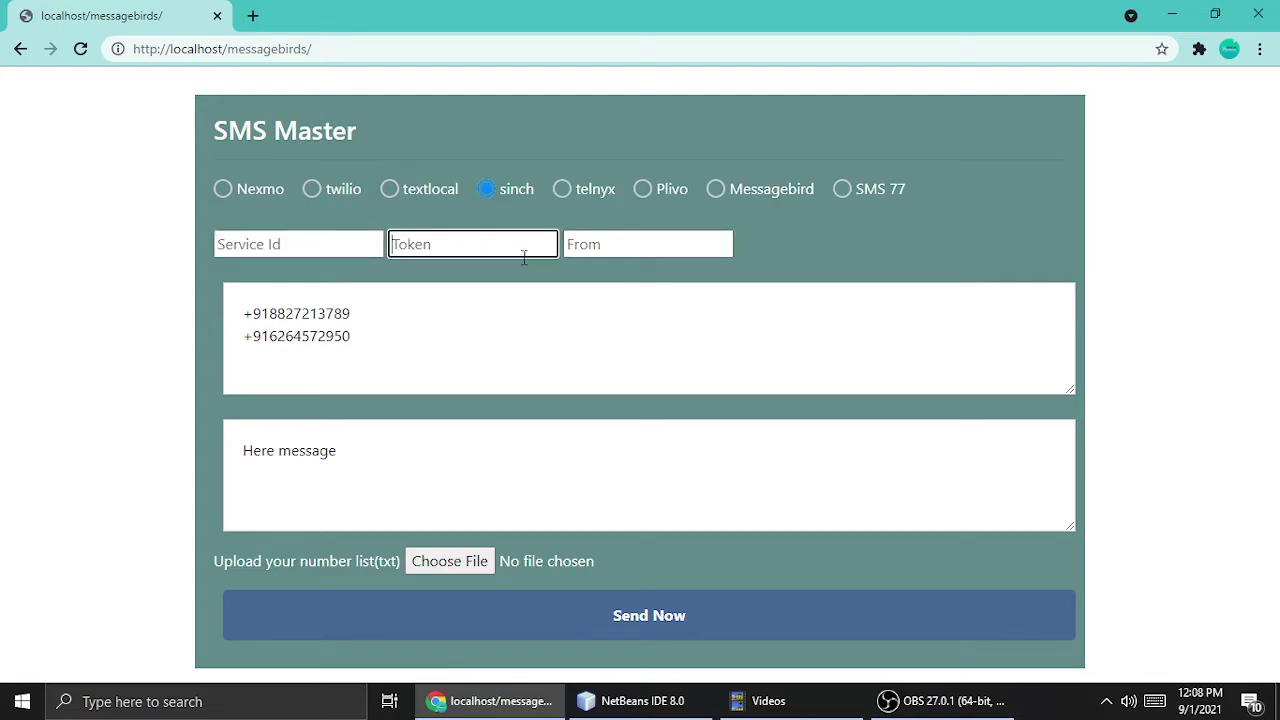
left_click(617, 246)
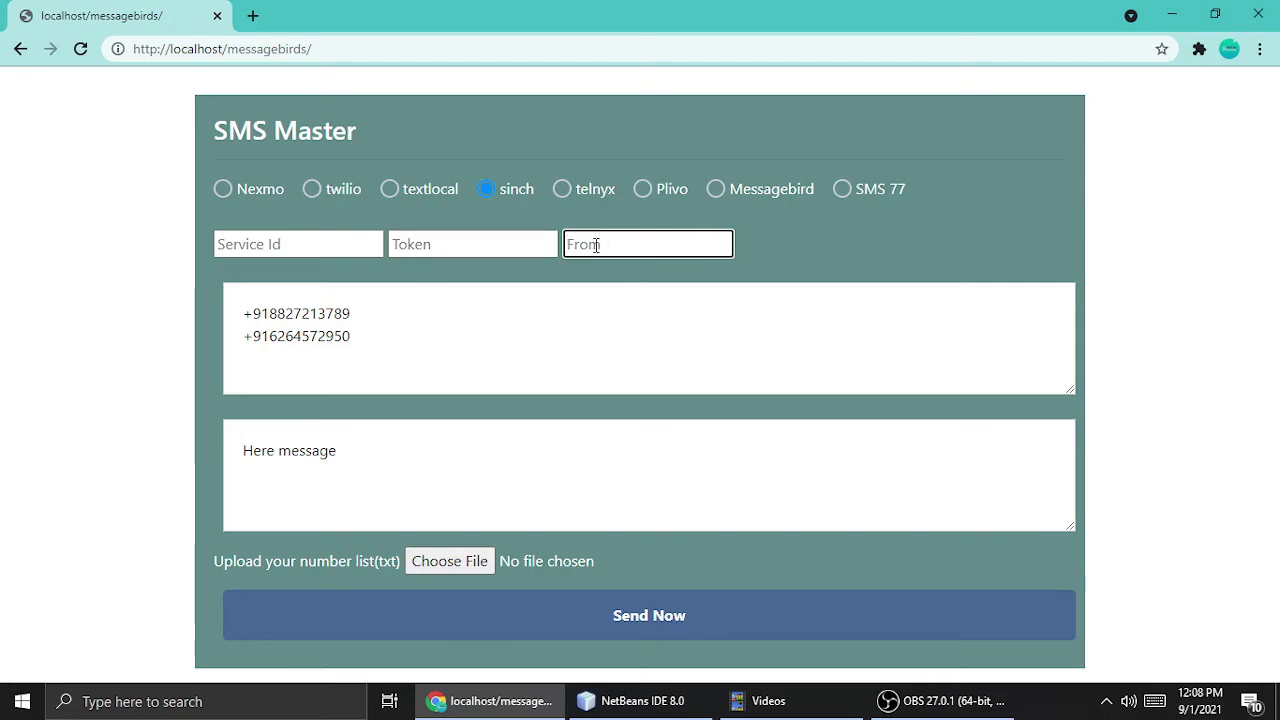
Switch the provider to telnyx and select its pre-filled values.
left_click(566, 190)
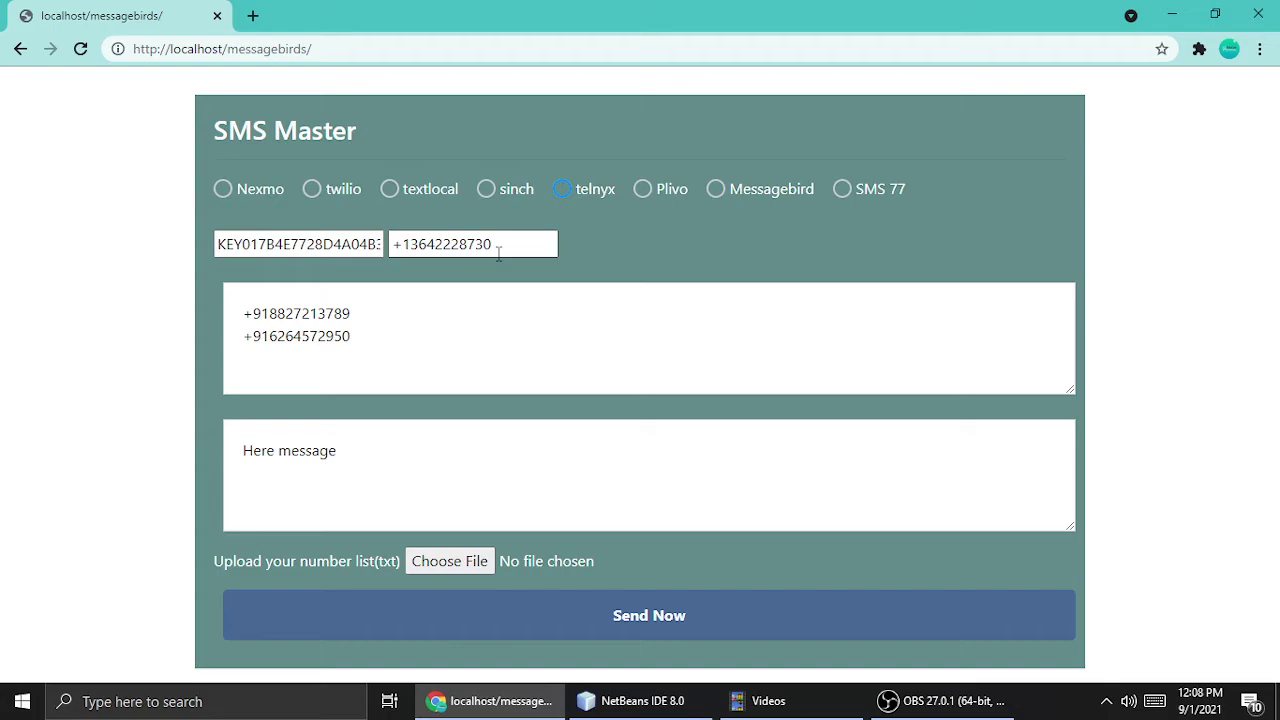
double_click(300, 244)
double_click(447, 244)
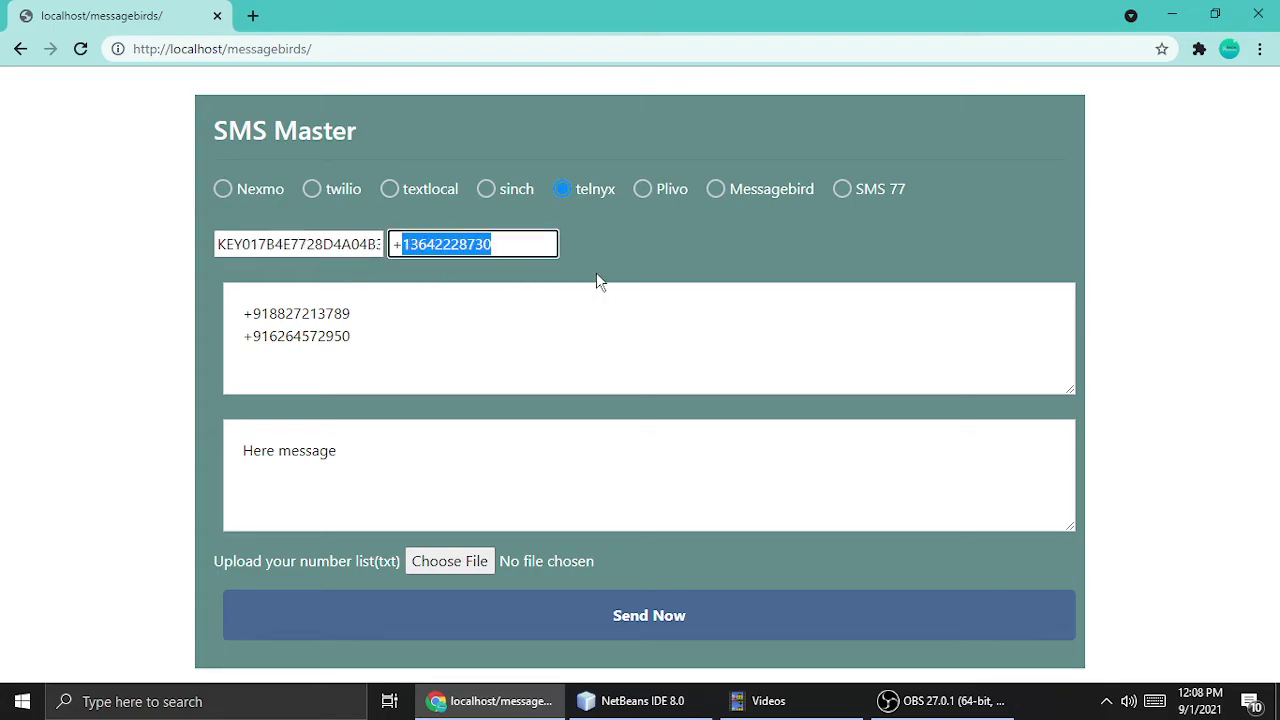
Choose Plivo and delete its Auth Id and Auth Token values, keeping the sender number.
left_click(642, 192)
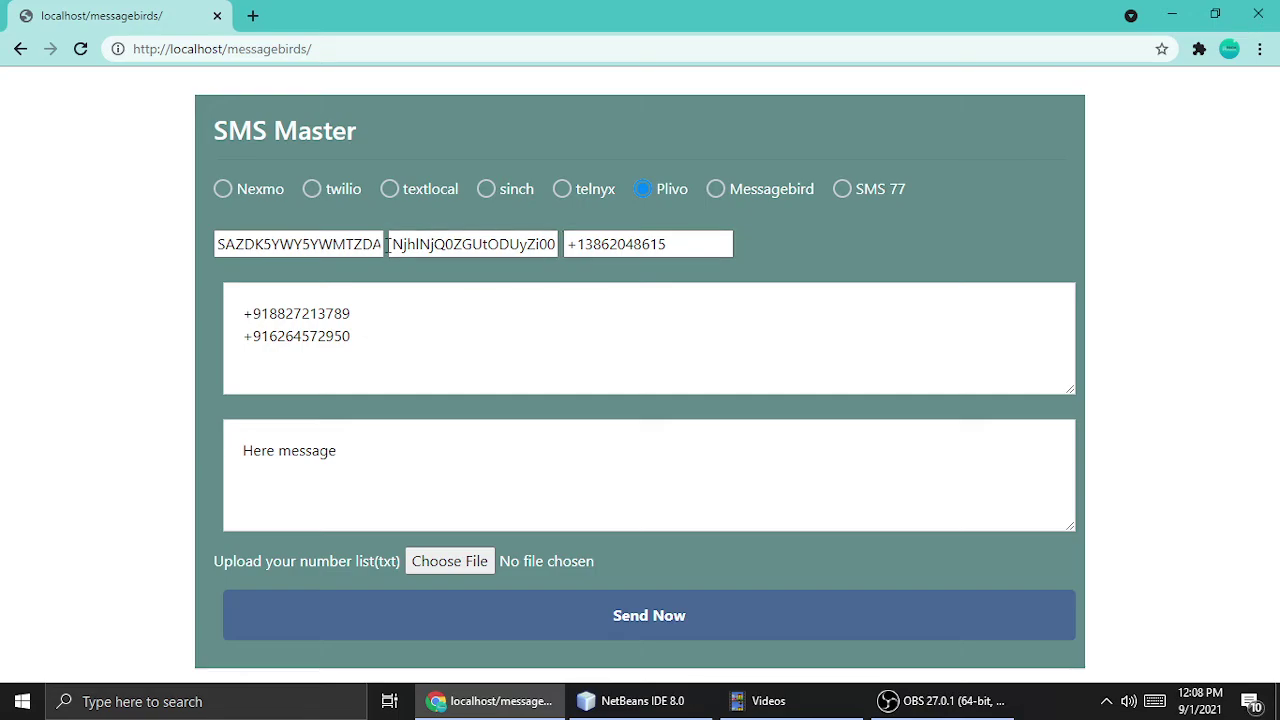
double_click(365, 238)
key("BackSpace")
key("Tab")
key("BackSpace")
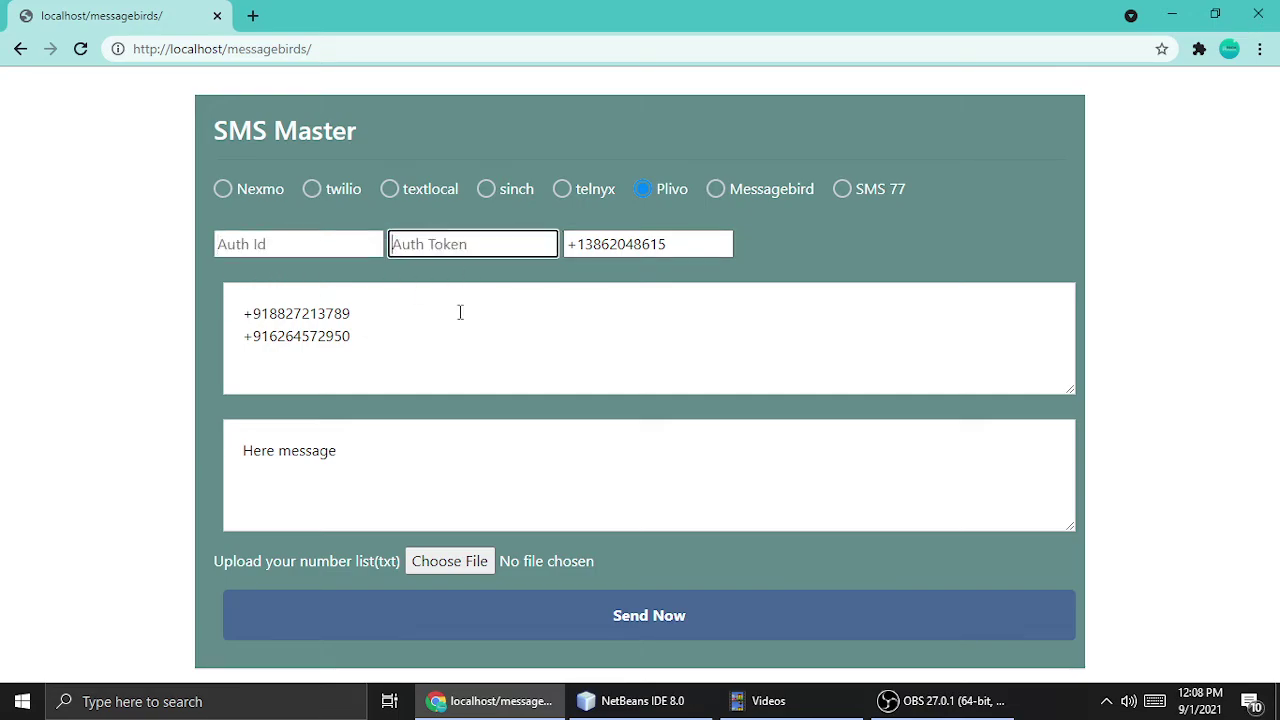
left_click(284, 247)
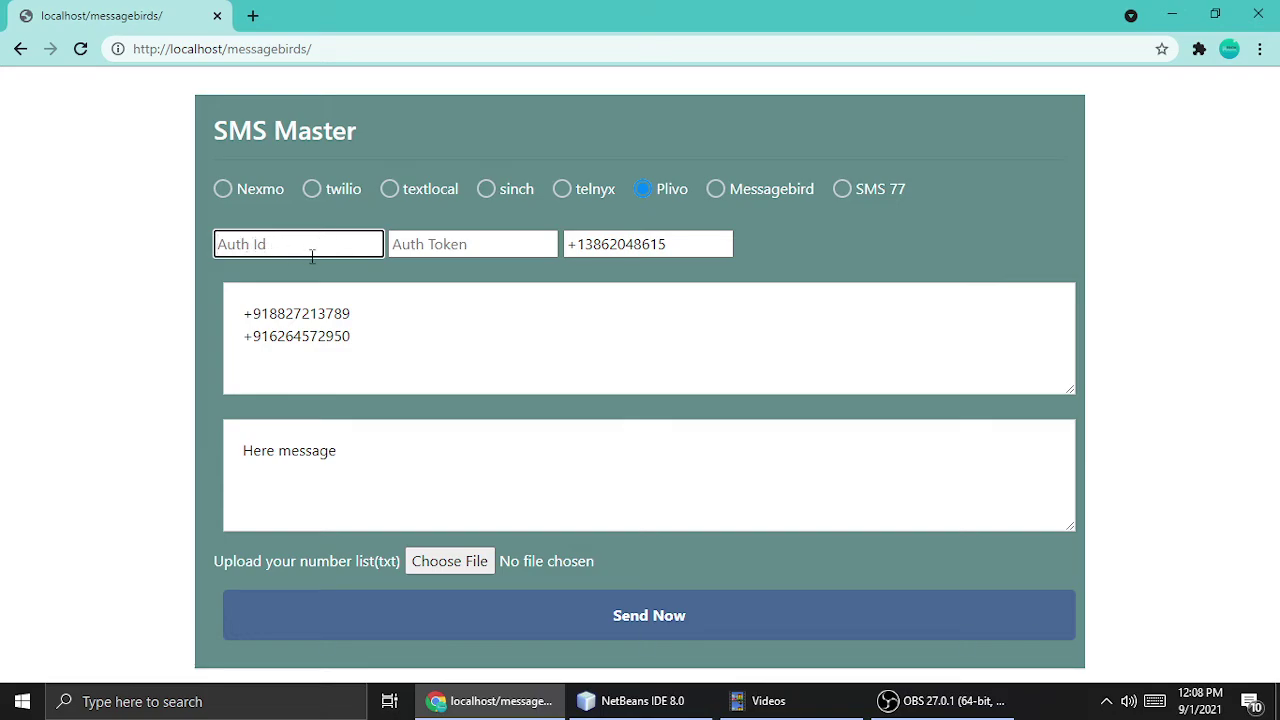
Switch to twilio and back to Plivo, confirming Auth Id and Auth Token remain empty.
left_click(312, 189)
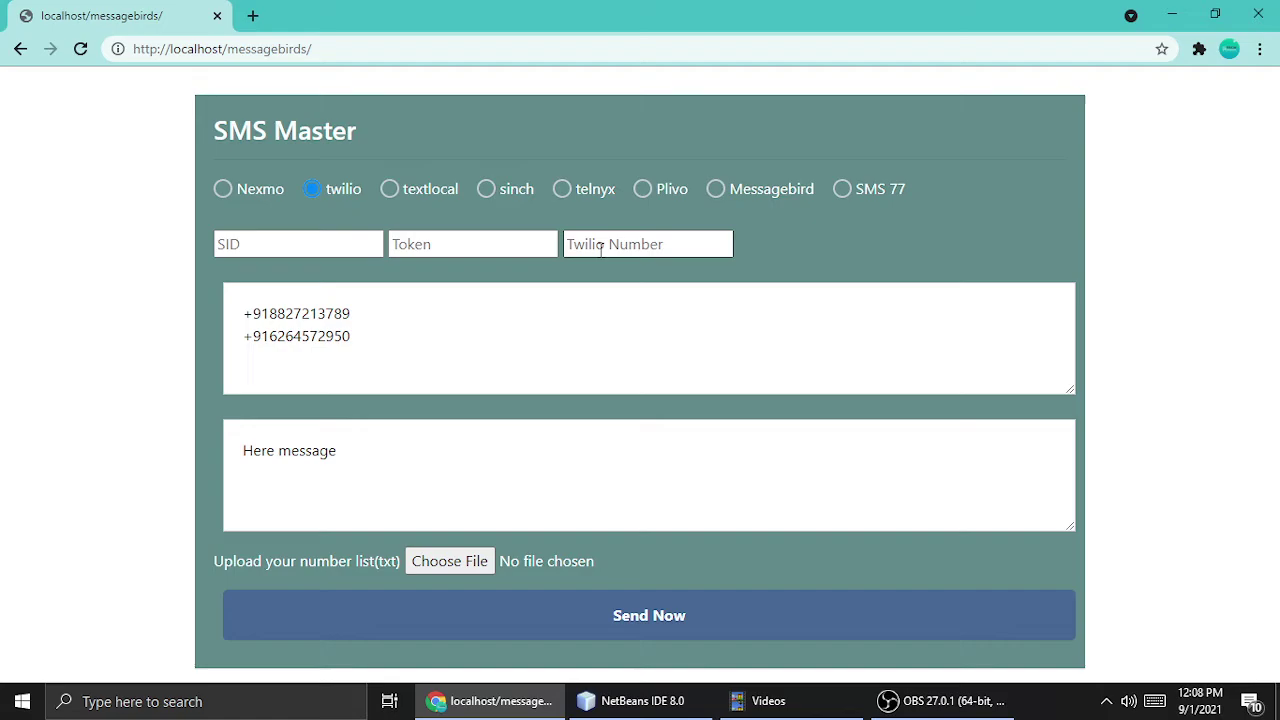
left_click(641, 196)
left_click(298, 250)
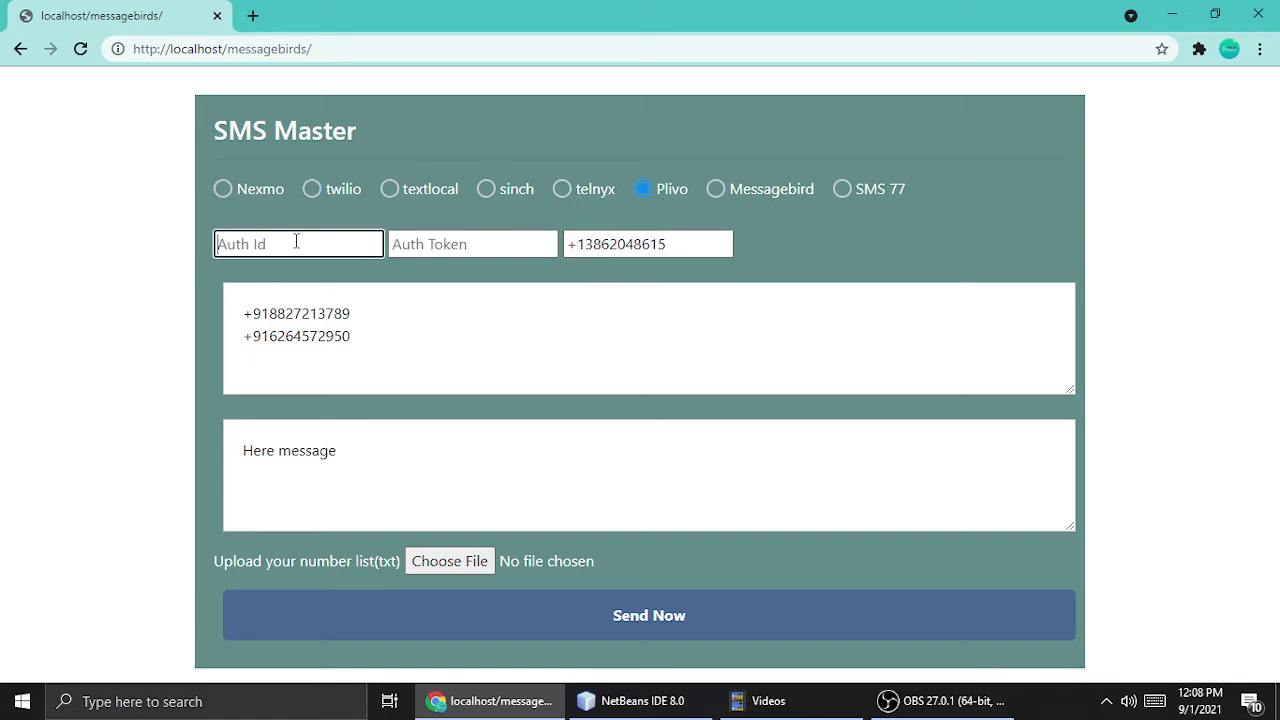
left_click(421, 253)
left_click_drag(682, 246, 514, 249)
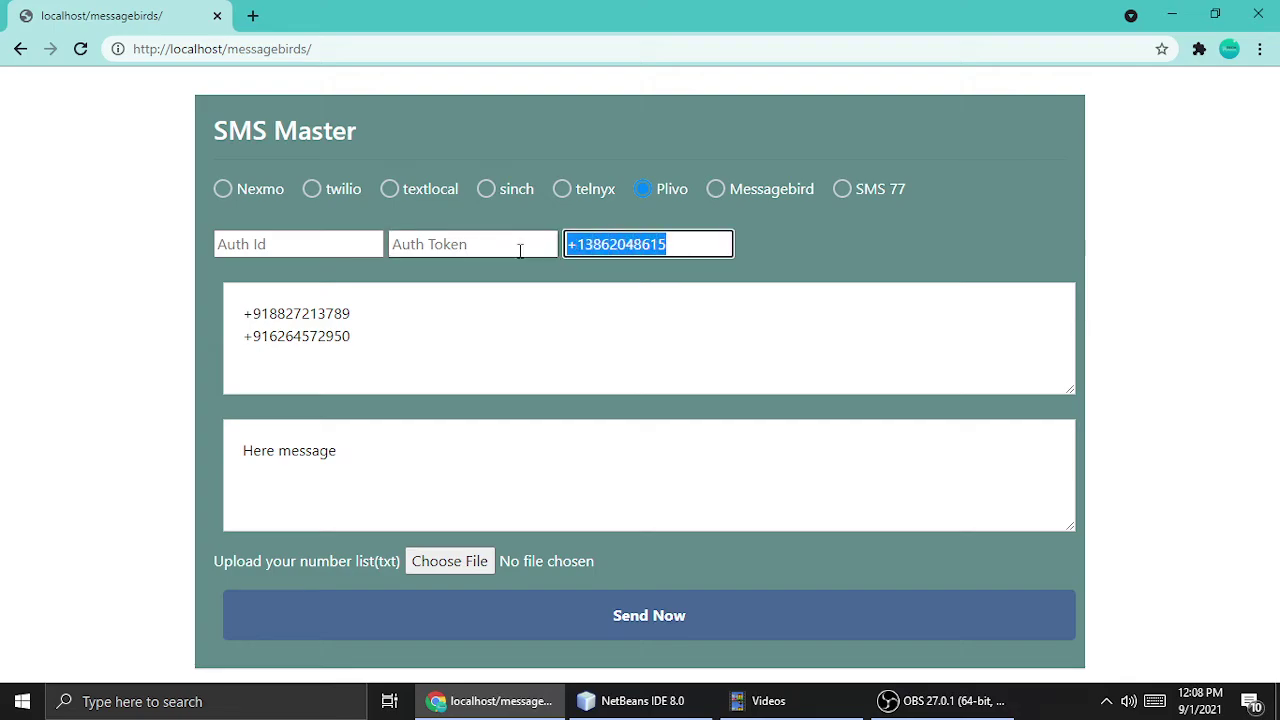
left_click(786, 209)
Choose Messagebird and change its Originator from MBCode to 'mbcoDE', keeping the access key.
left_click(727, 195)
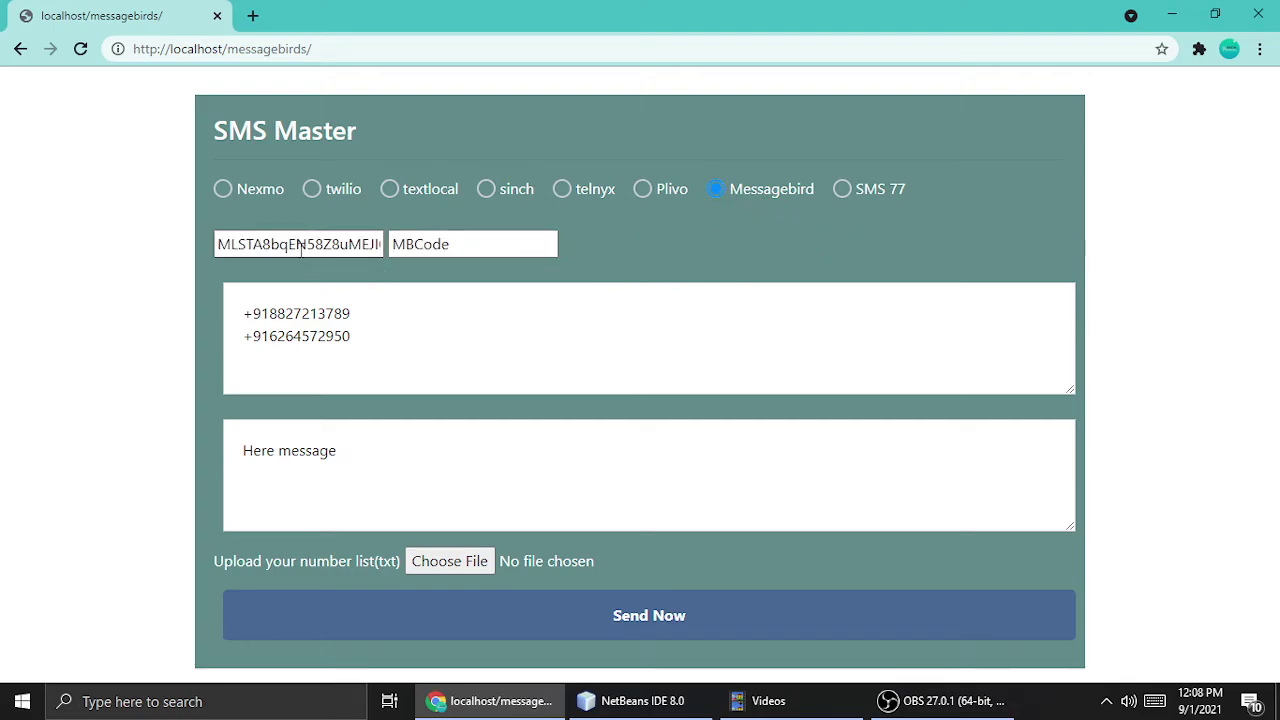
double_click(294, 246)
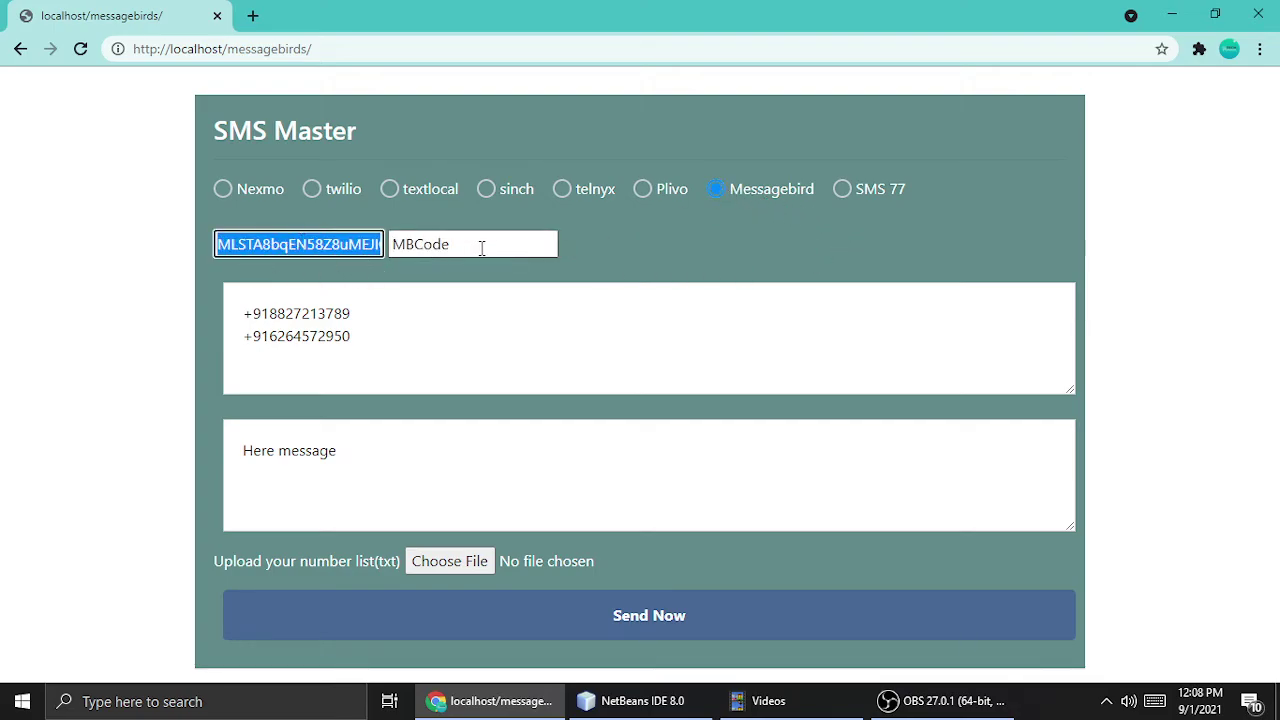
double_click(483, 246)
key("BackSpace")
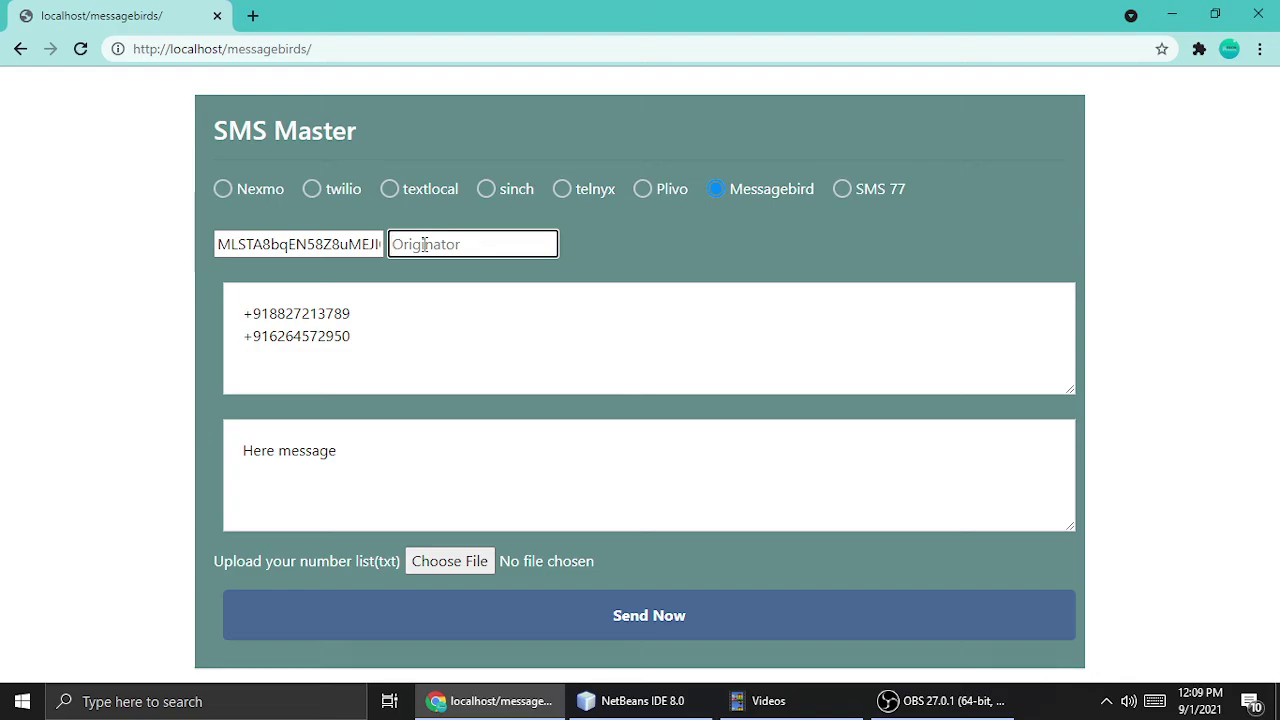
type("mbcoDE")
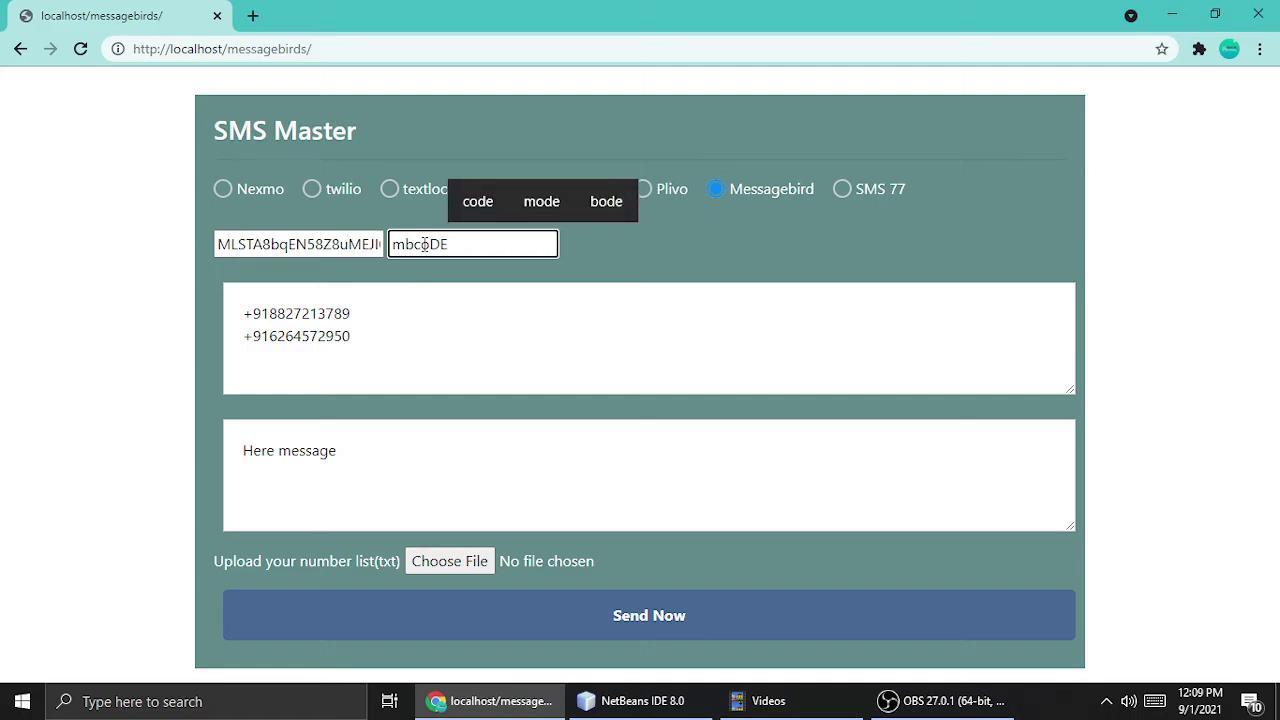
left_click(699, 259)
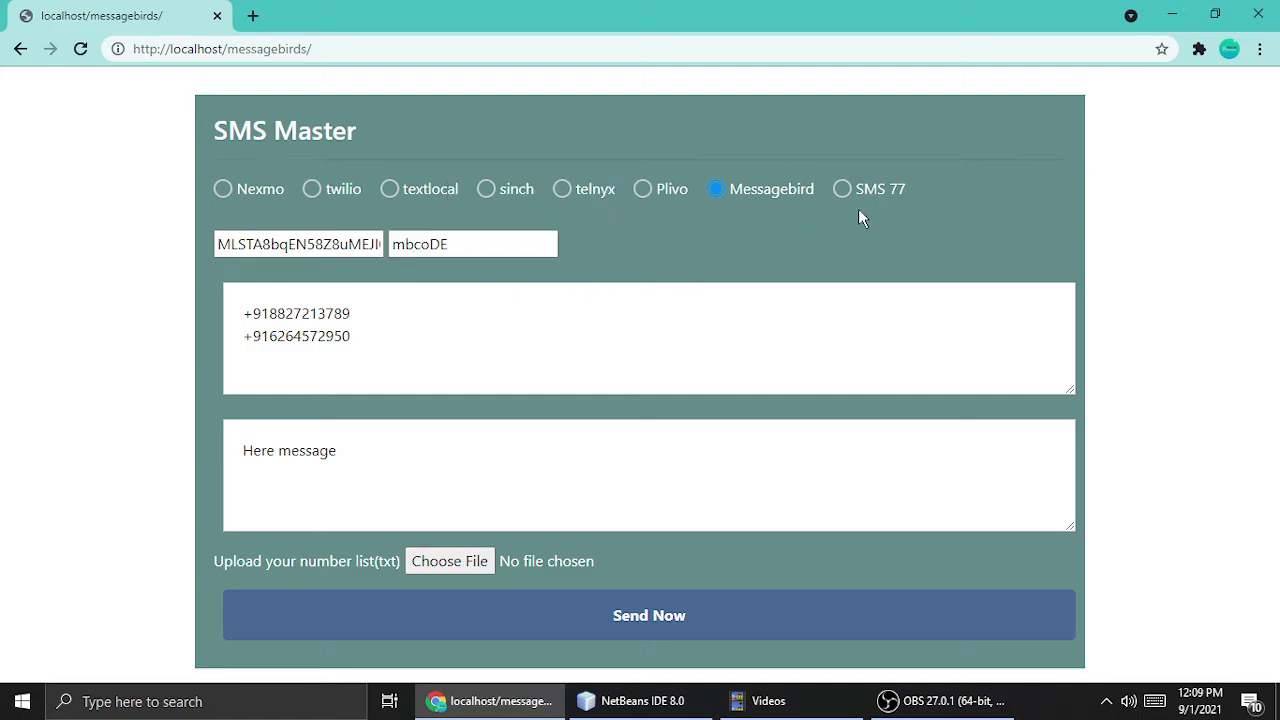
Choose SMS 77 and delete its pre-filled sender name, keeping the API key.
left_click(842, 190)
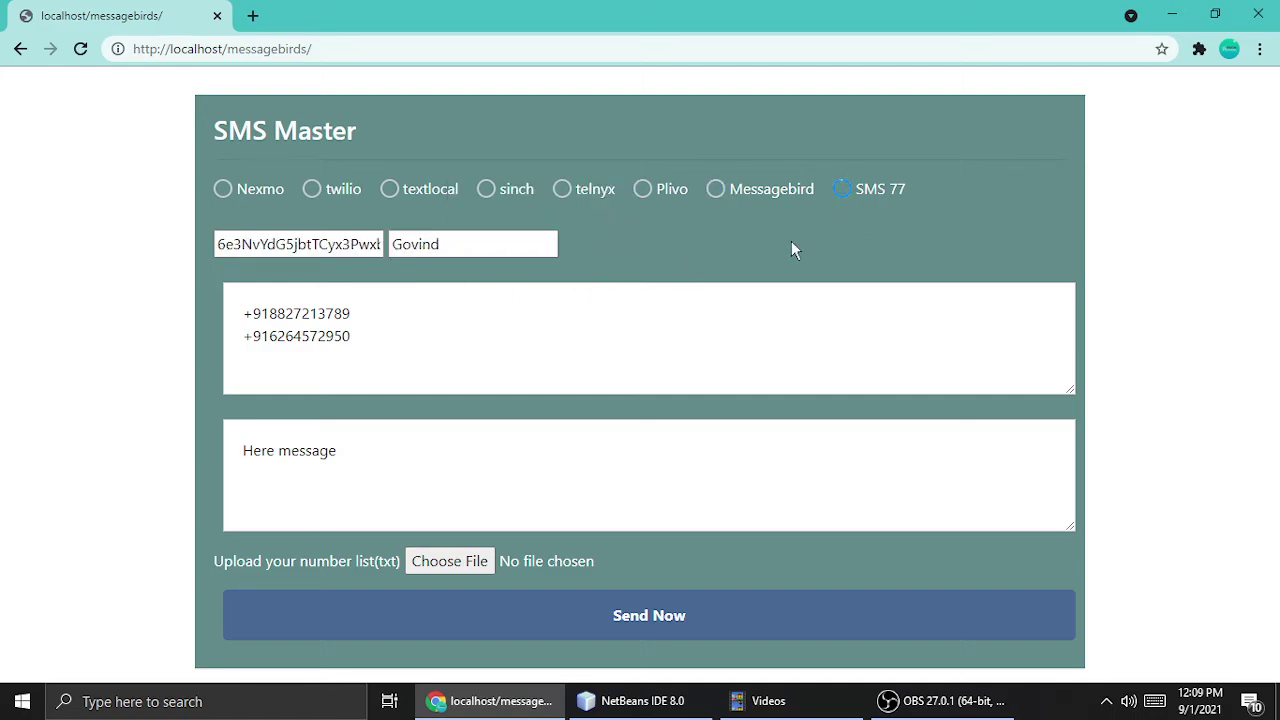
double_click(307, 244)
double_click(534, 243)
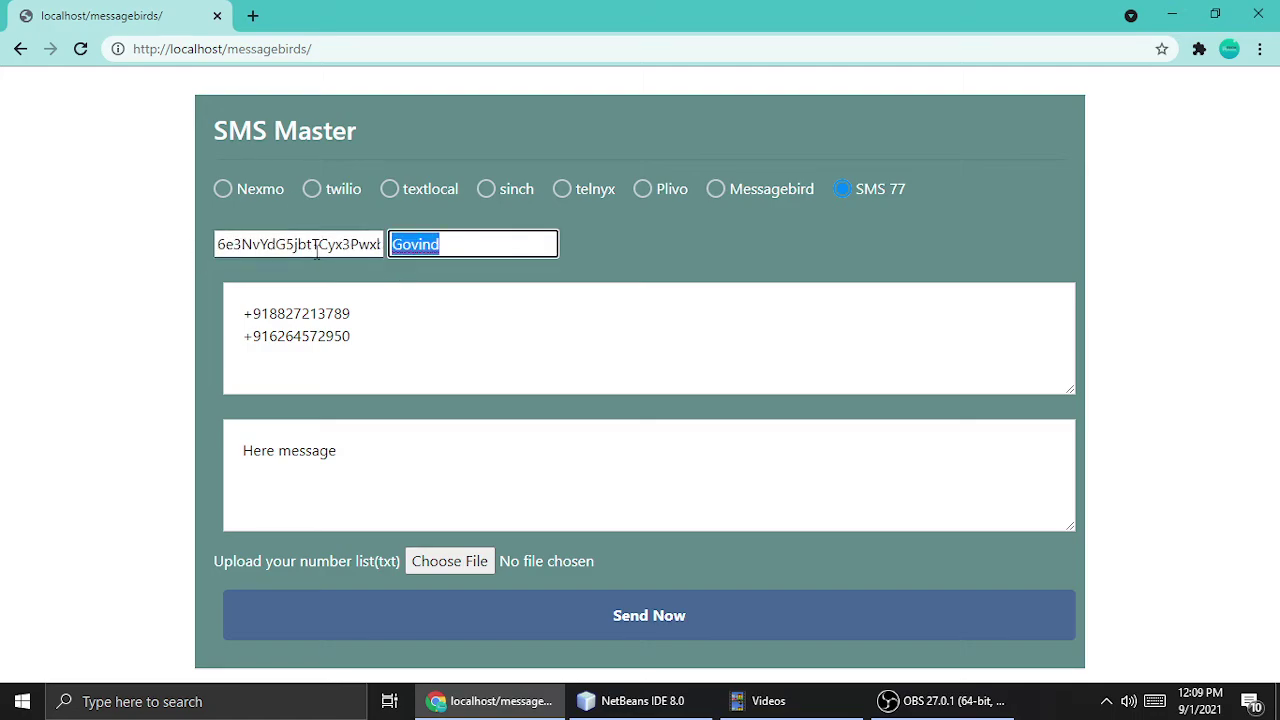
key("BackSpace")
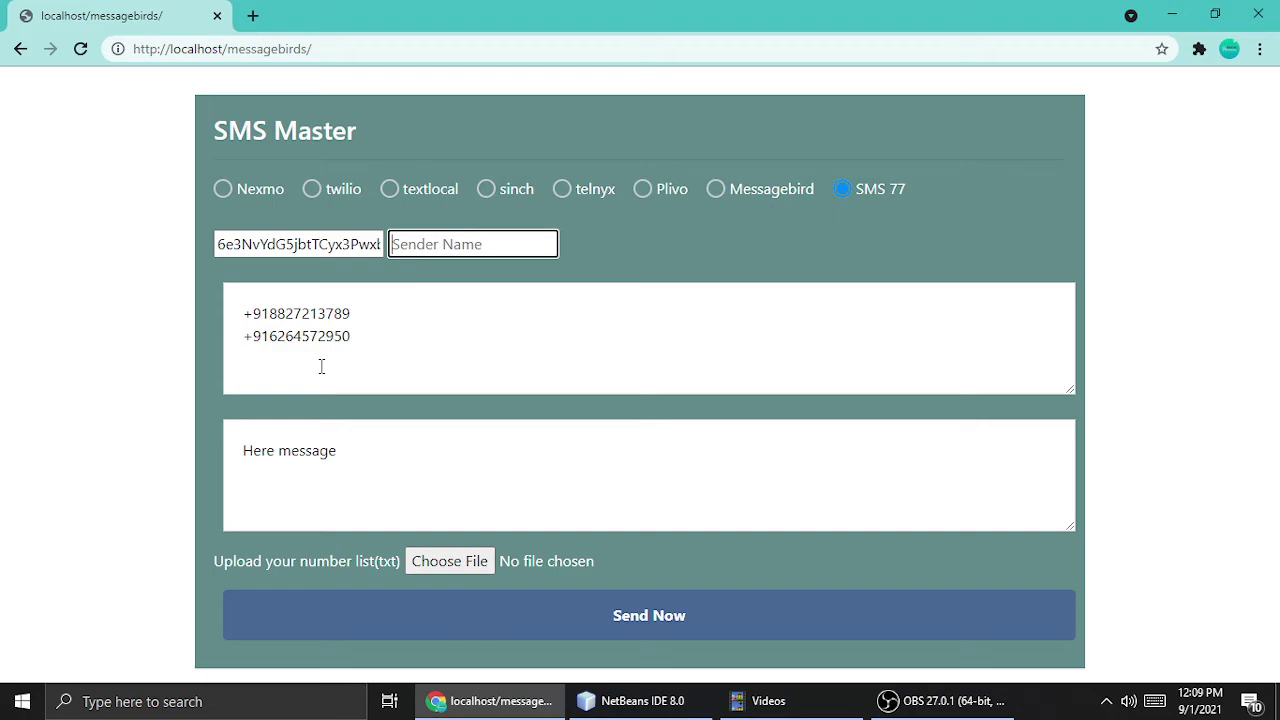
Select the two recipient numbers and the 'Here message' text to review them.
left_click_drag(321, 366, 114, 291)
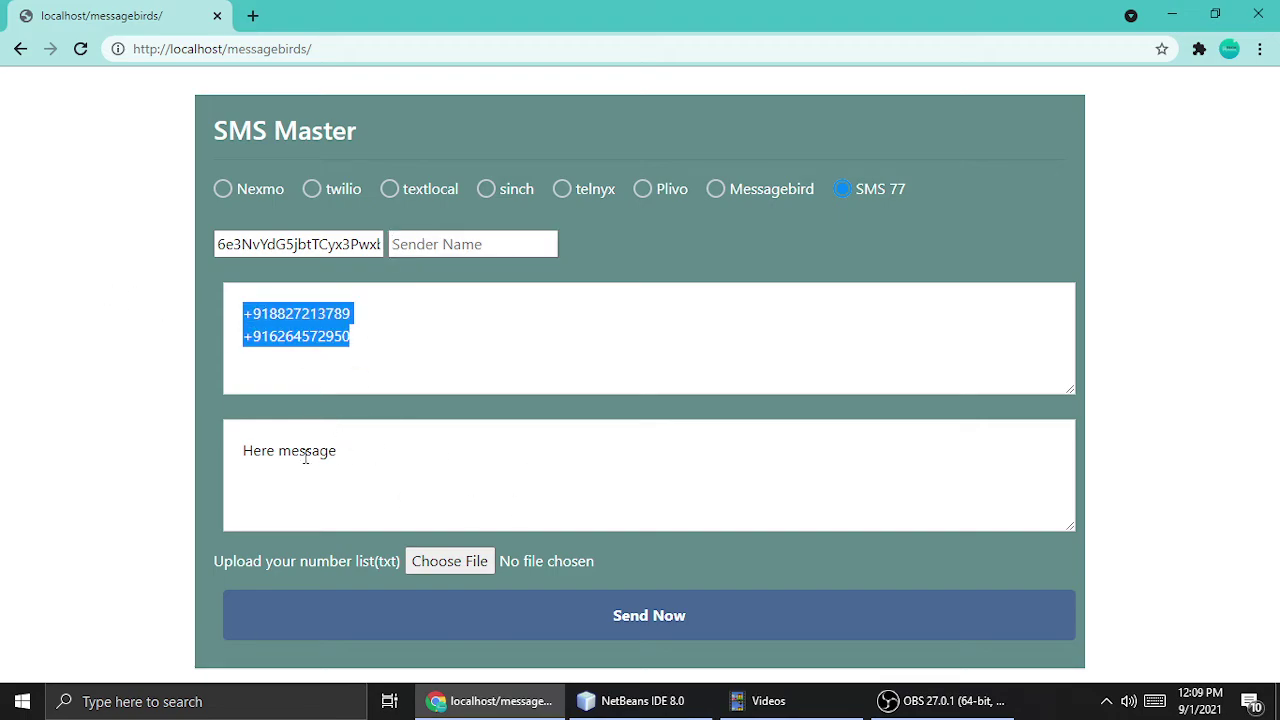
left_click(340, 450)
left_click_drag(340, 450, 323, 423)
left_click_drag(412, 455, 172, 405)
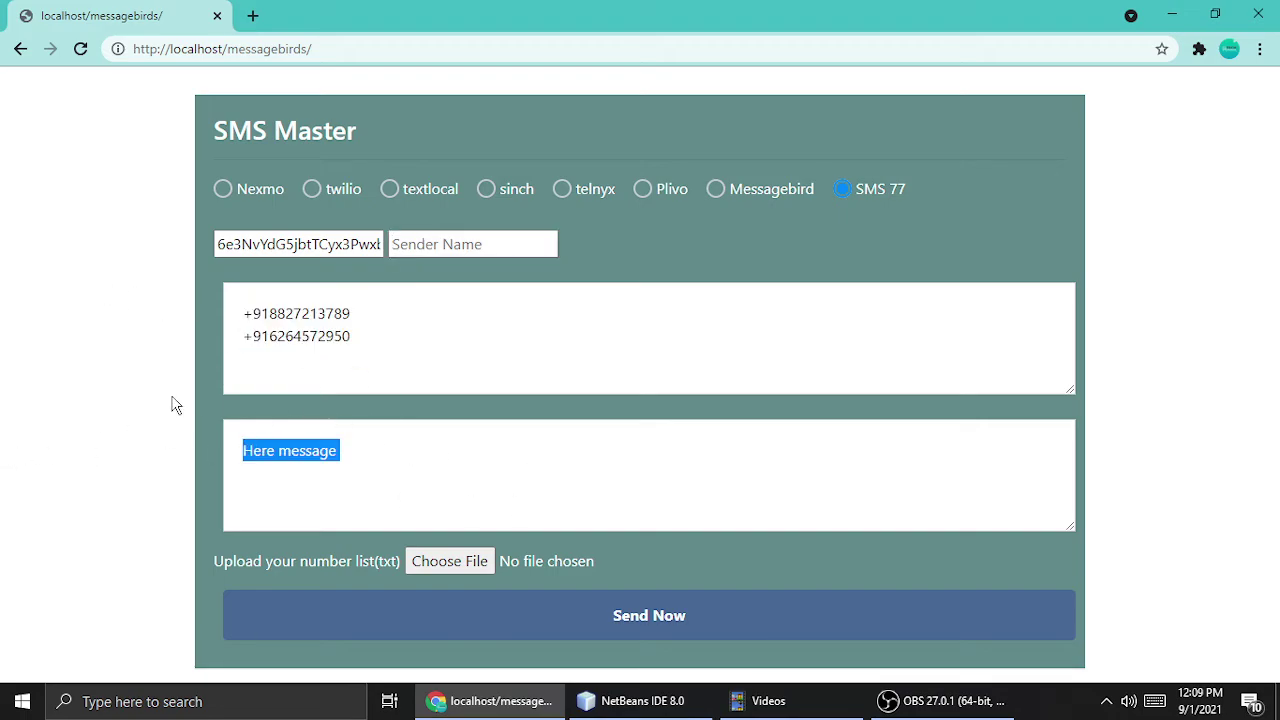
left_click(383, 343)
left_click_drag(383, 343, 88, 294)
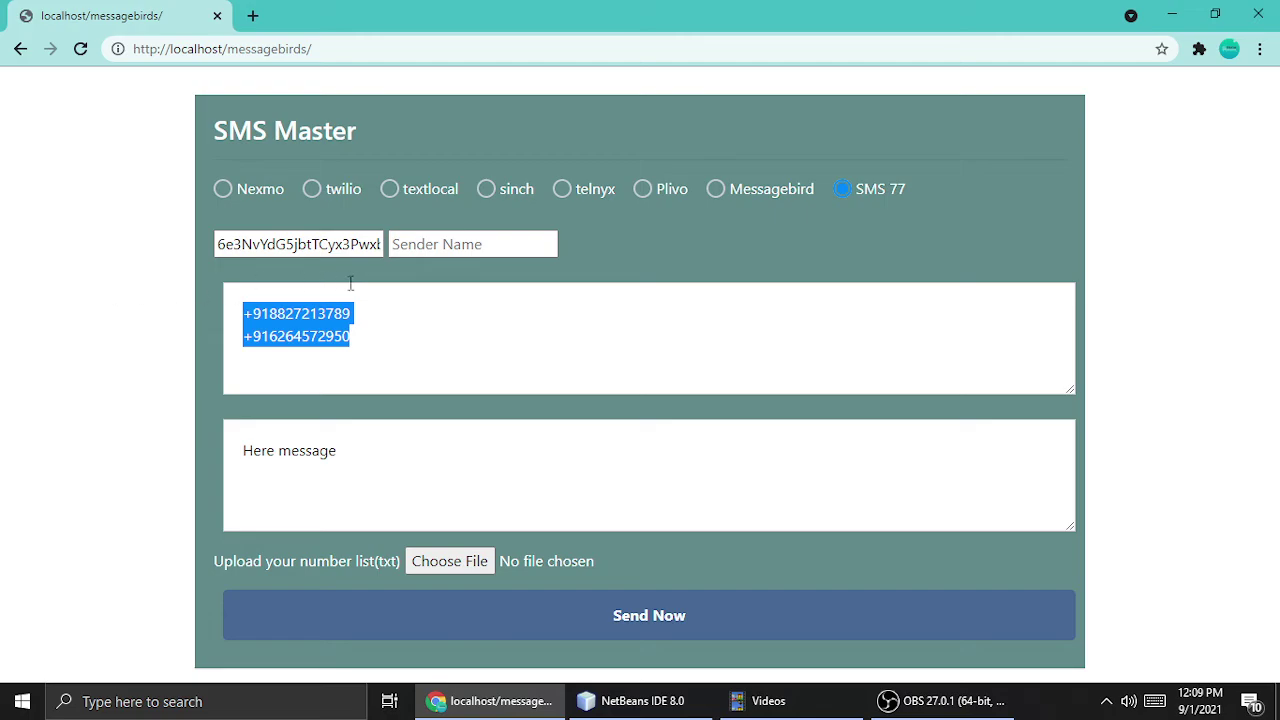